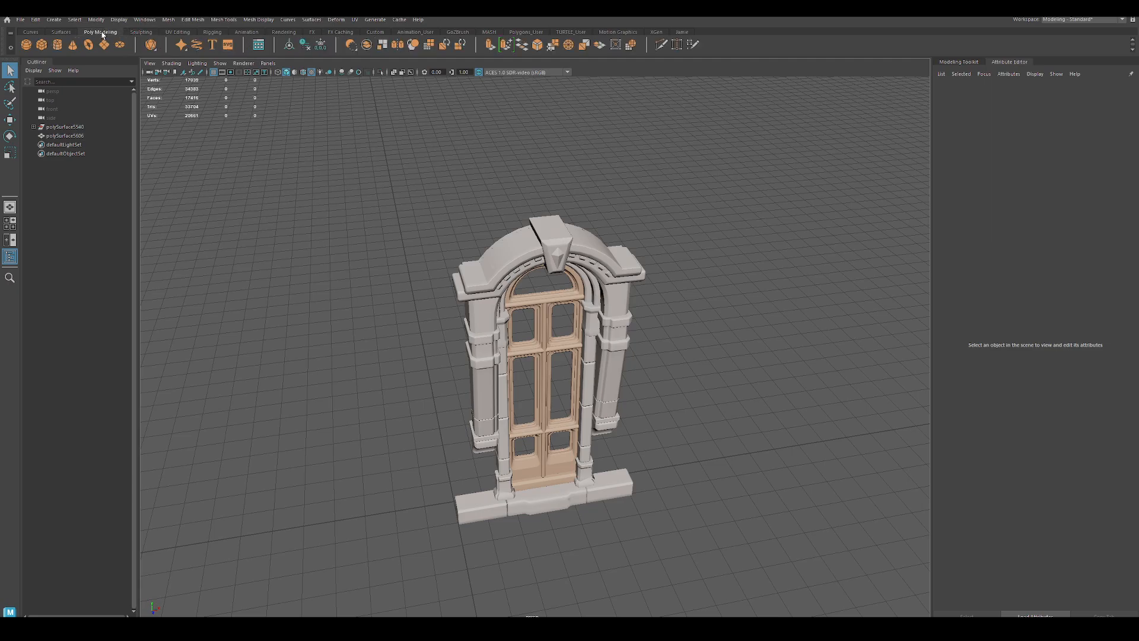
Create a new shelf named NewShelf.
left_click(177, 32)
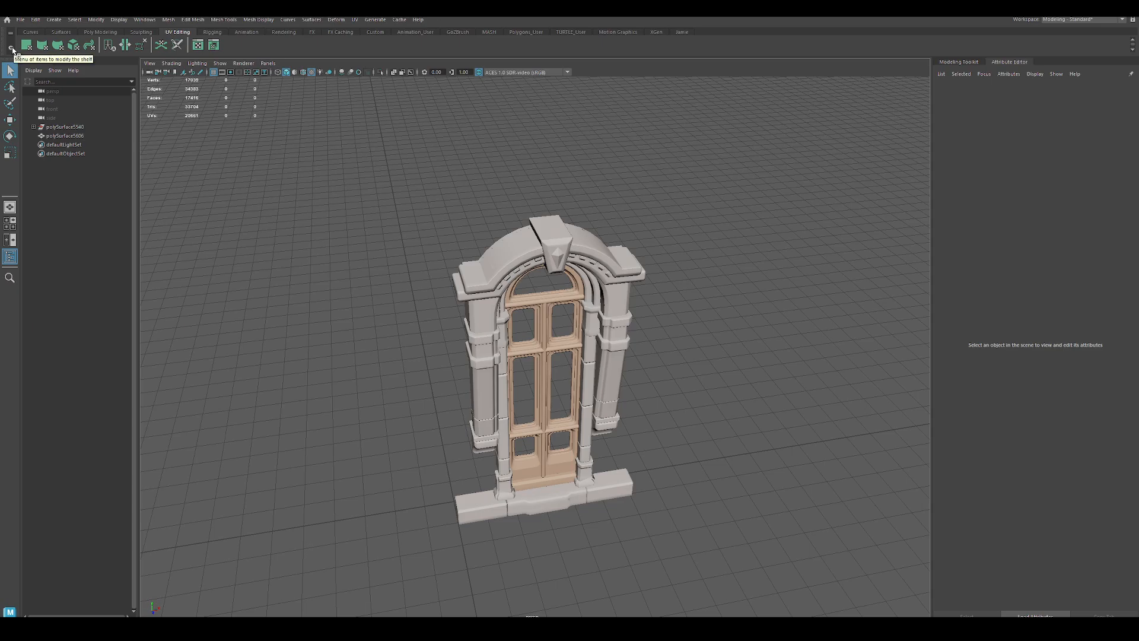
left_click(12, 48)
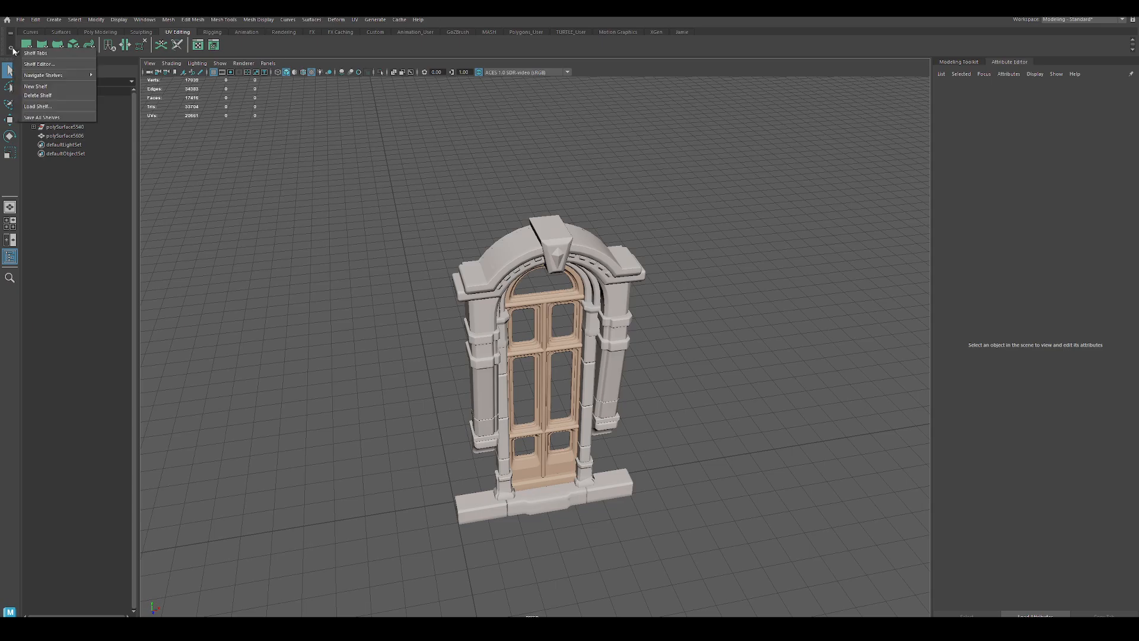
left_click(72, 88)
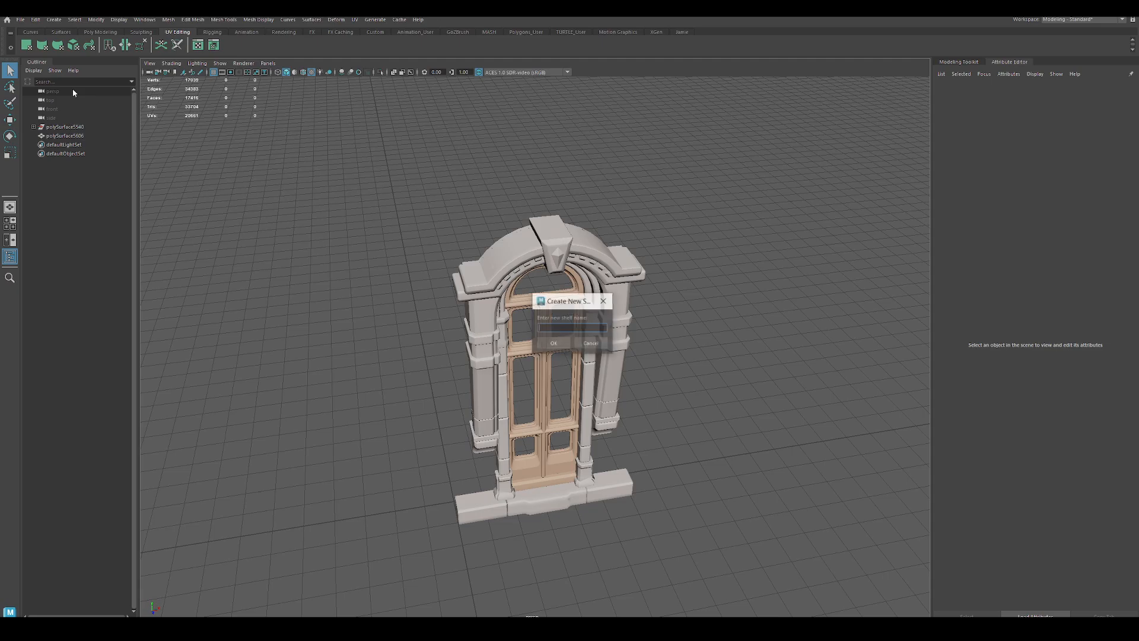
type("N")
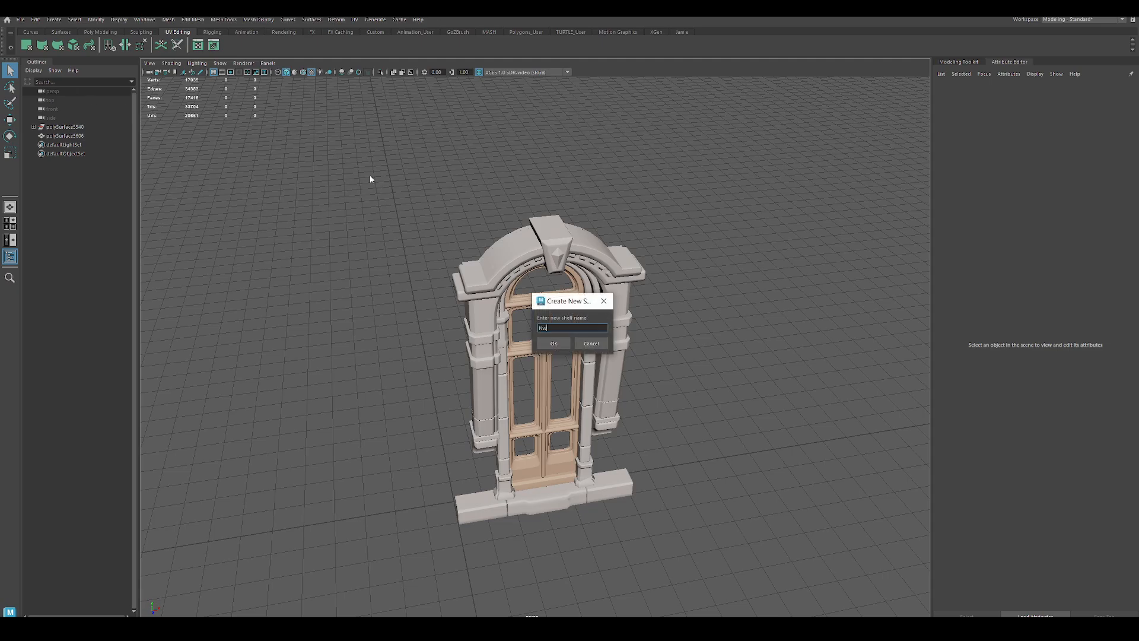
type("ewShelf")
key("Return")
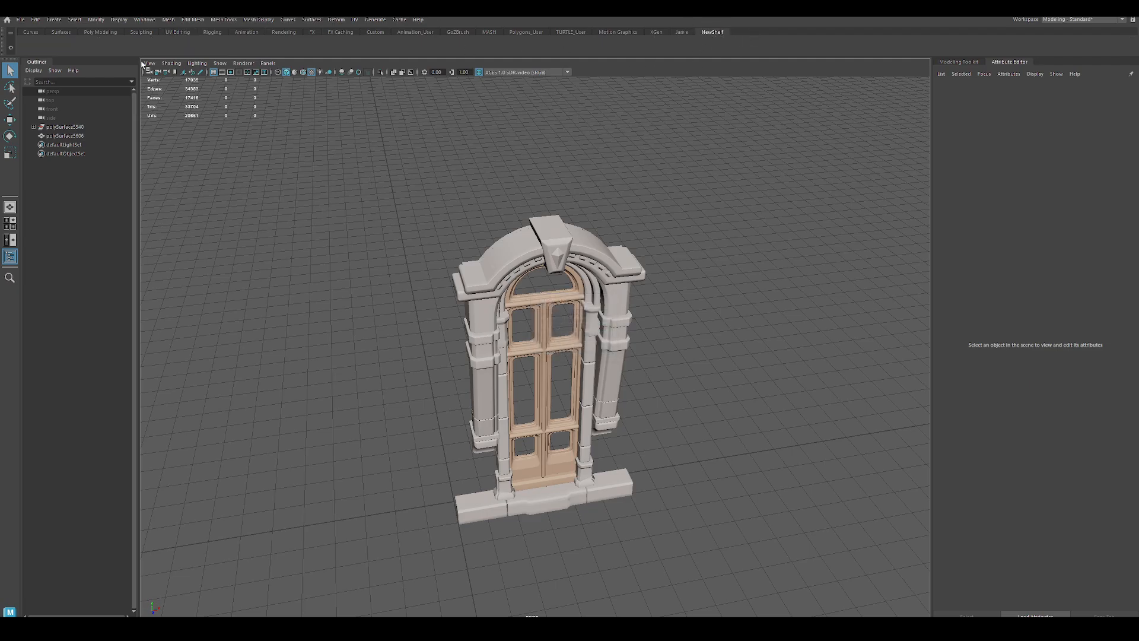
Rename the new shelf as NewShelf2 in the Shelf Editor and save all shelves.
left_click(10, 47)
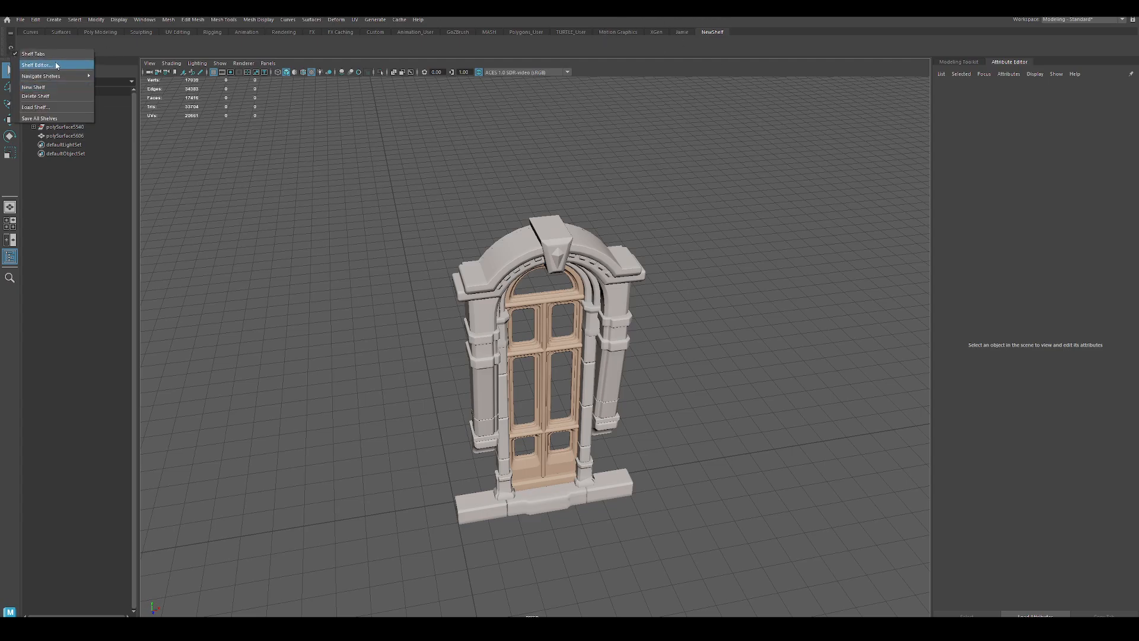
left_click(57, 66)
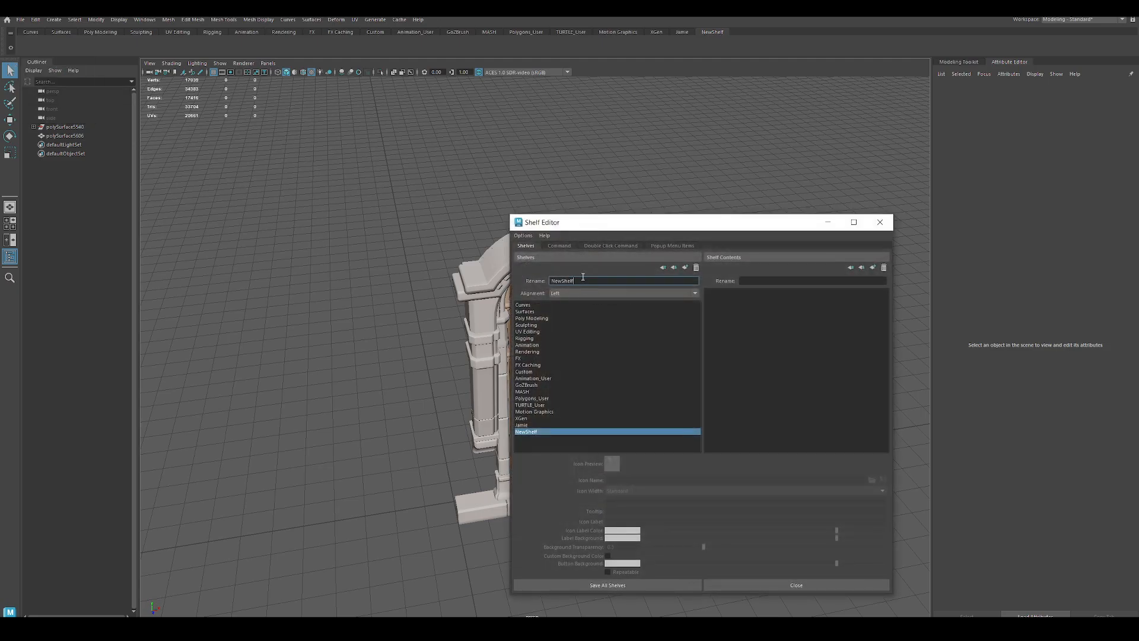
double_click(553, 280)
left_click(586, 280)
type("2")
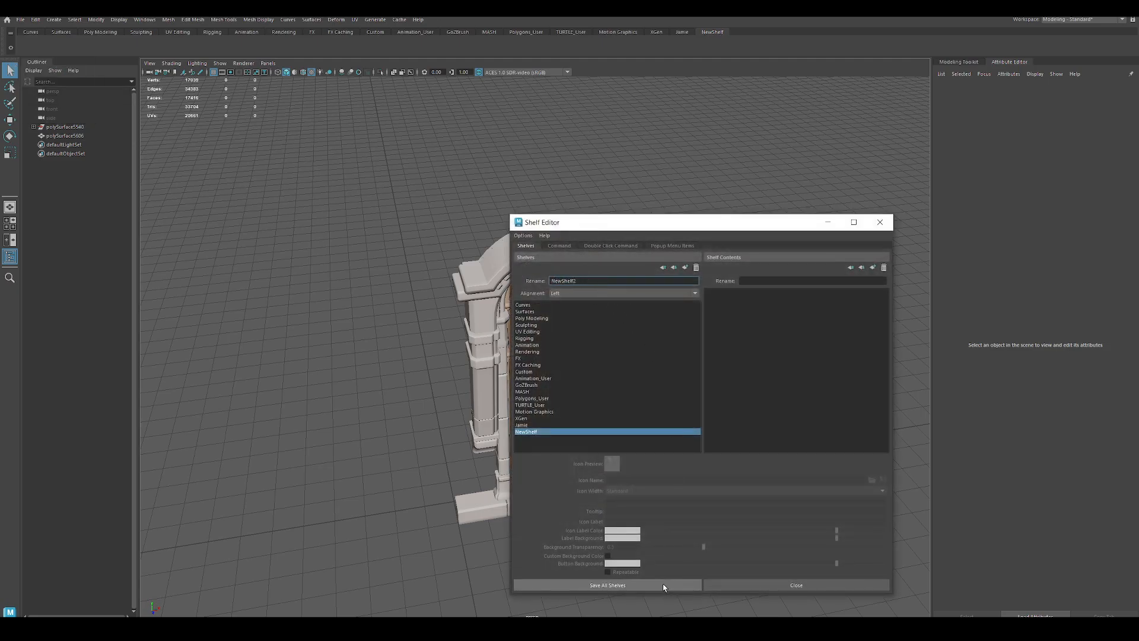
left_click(663, 584)
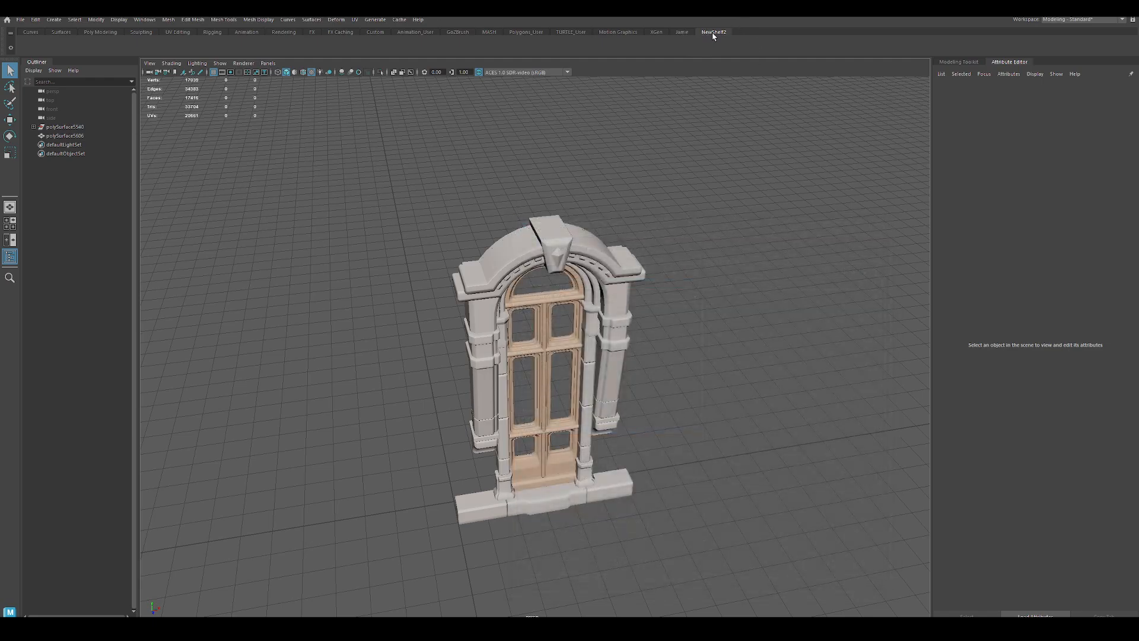
Add the Combine and Separate mesh commands to the NewShelf2 shelf.
left_click(167, 22)
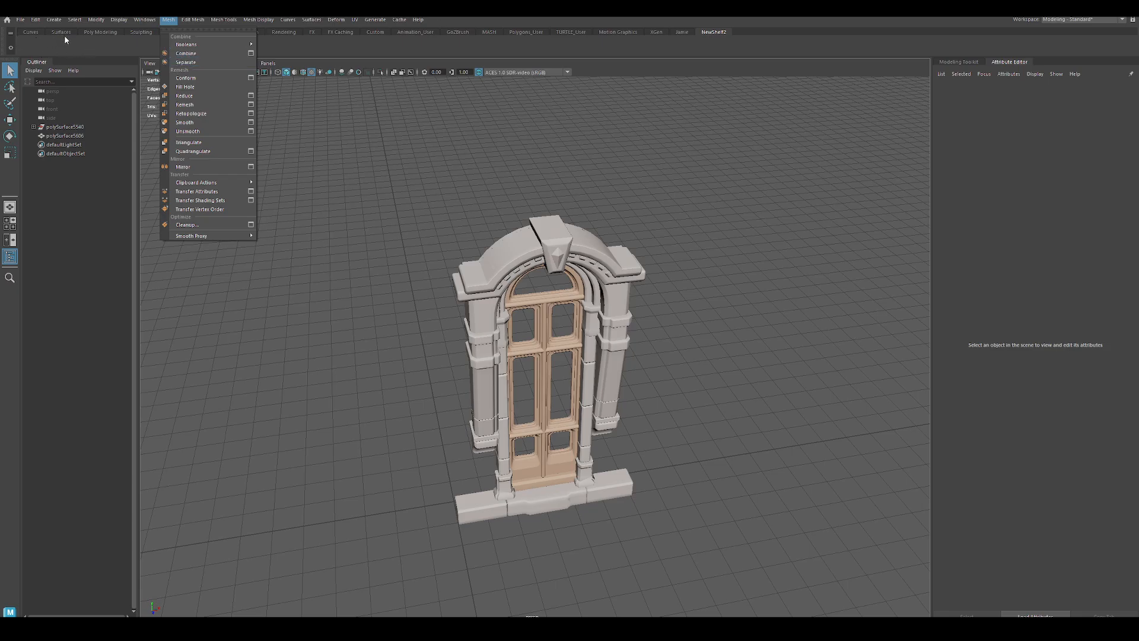
left_click(201, 56, "ctrl+shift")
left_click(196, 64, "ctrl+shift")
left_click(94, 38)
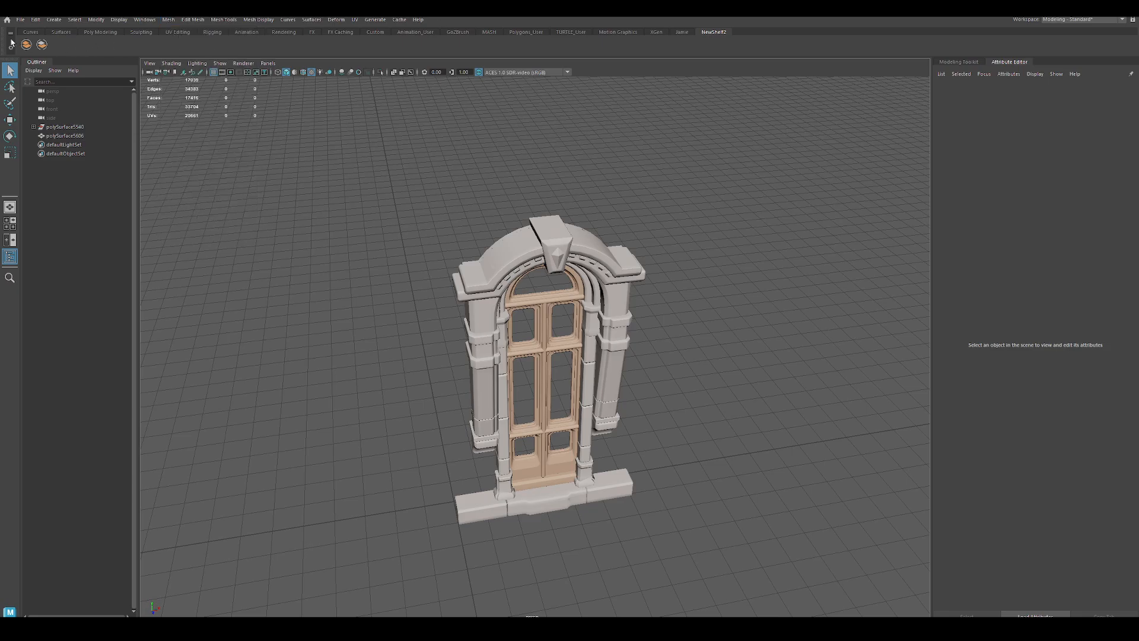
Add the Freeze Transformations and Center Pivot commands to the NewShelf2 shelf.
left_click(103, 21)
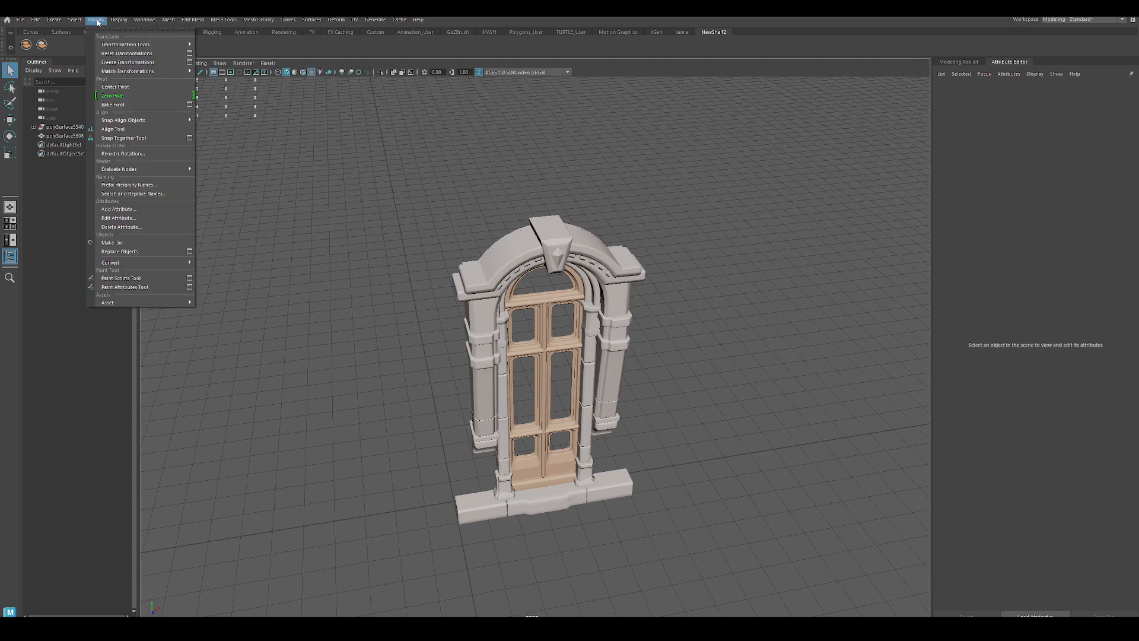
left_click(138, 64, "ctrl+shift")
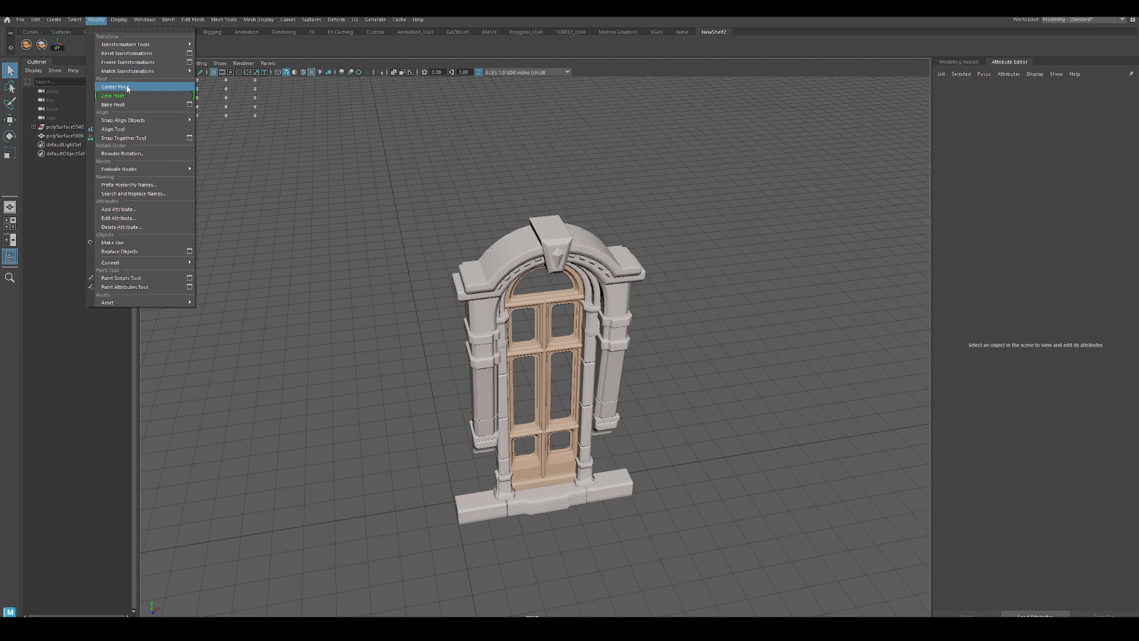
left_click(127, 88, "ctrl+shift")
left_click(209, 40)
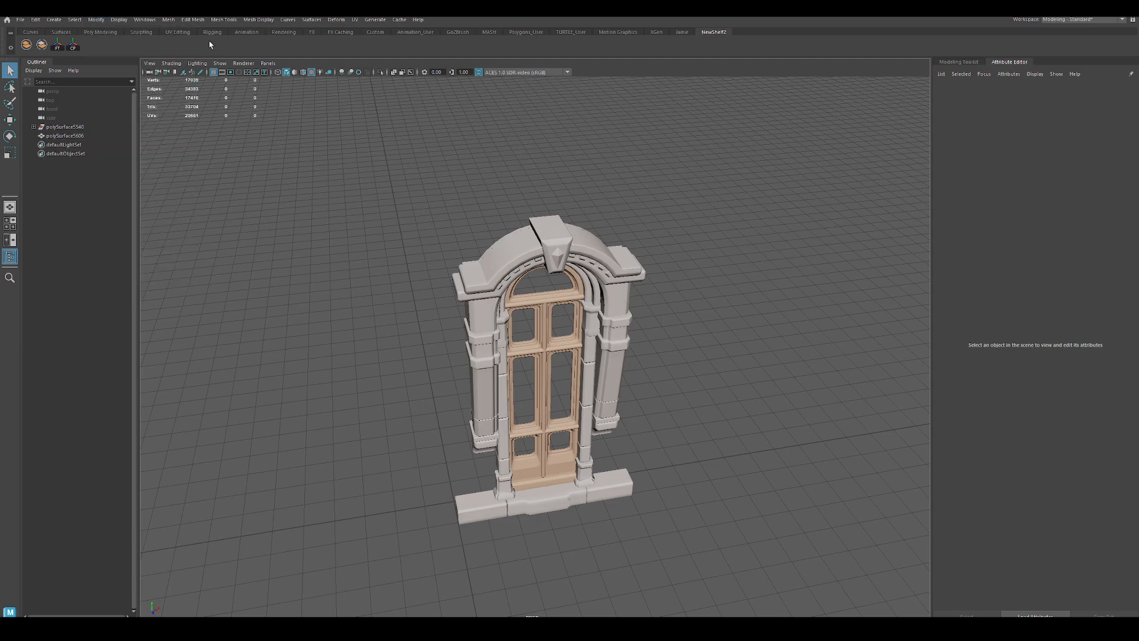
Add the History command from Delete All by Type to the NewShelf2 shelf.
left_click(22, 20)
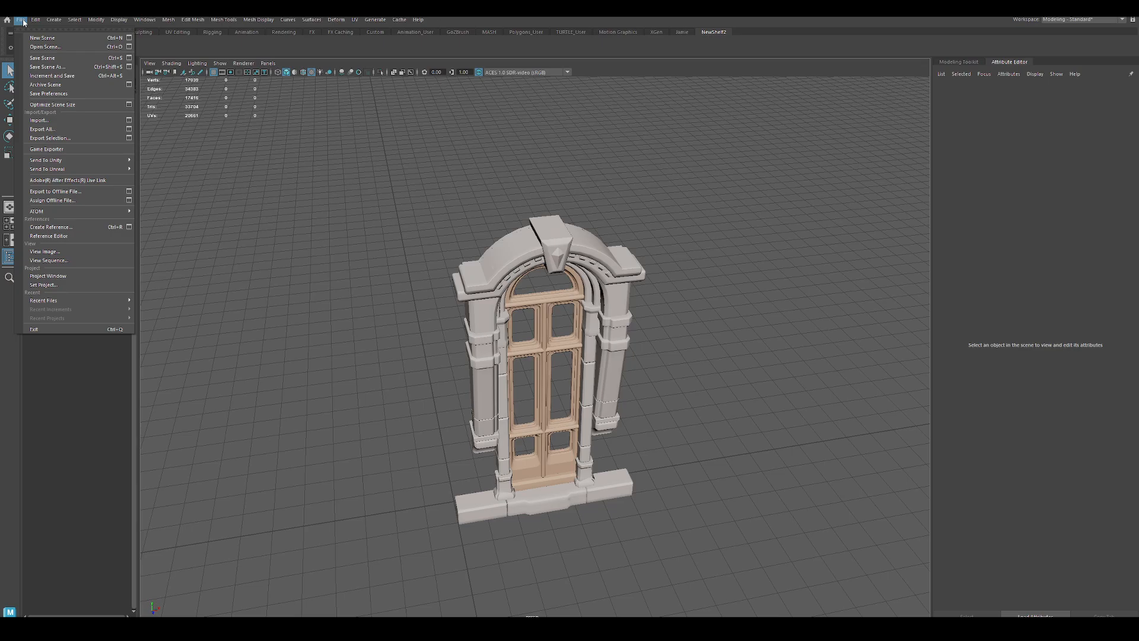
mouse_move(35, 20)
mouse_move(100, 141)
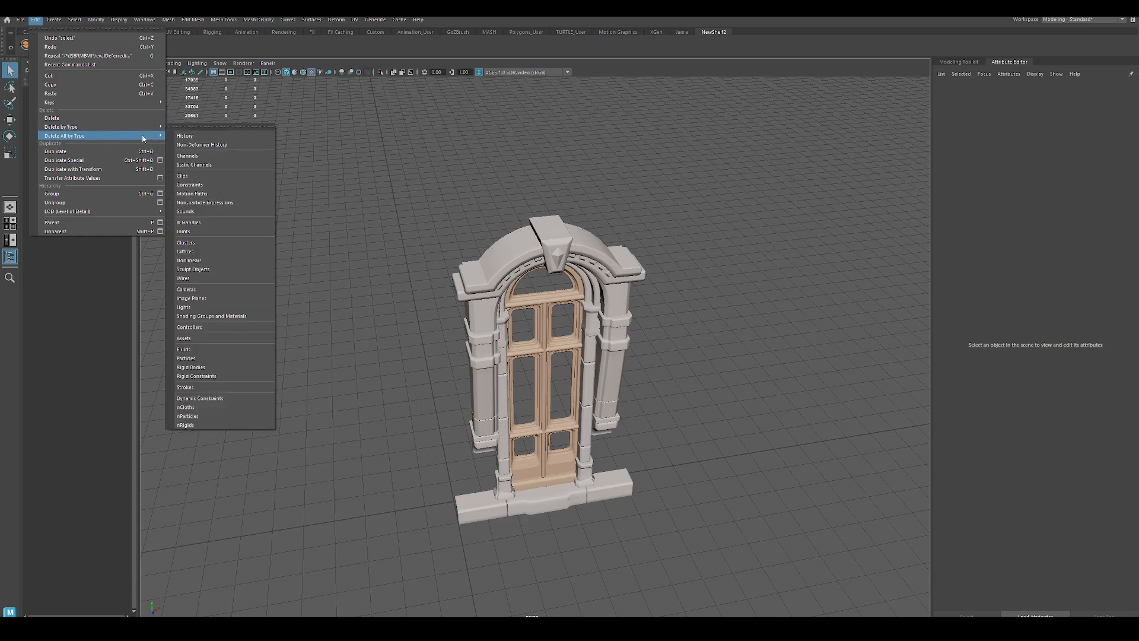
mouse_move(147, 130)
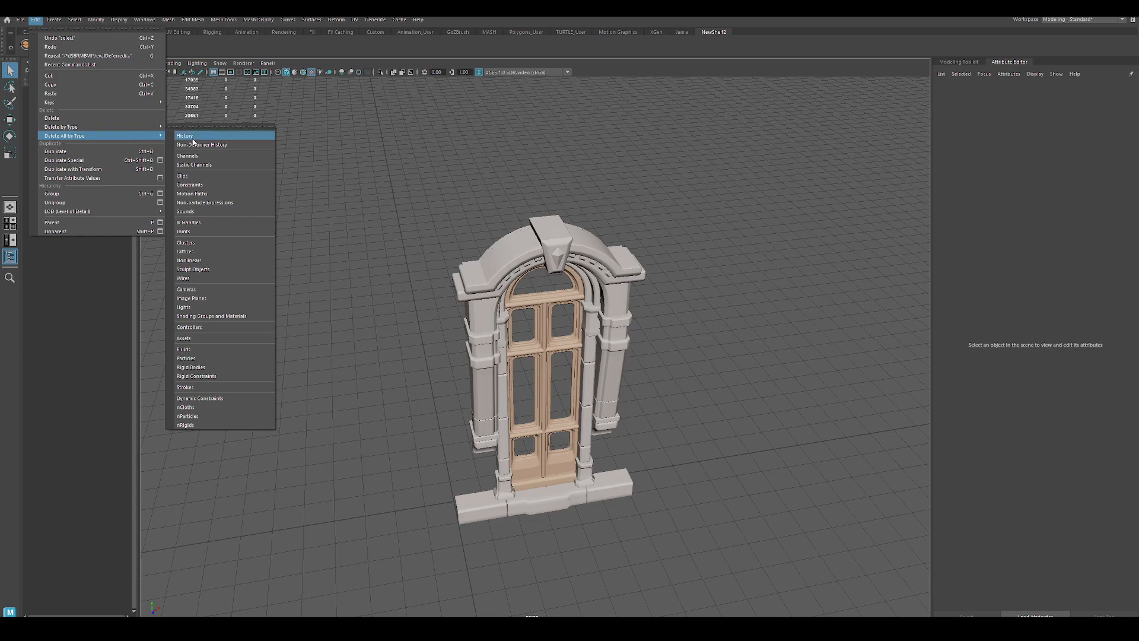
left_click(210, 37)
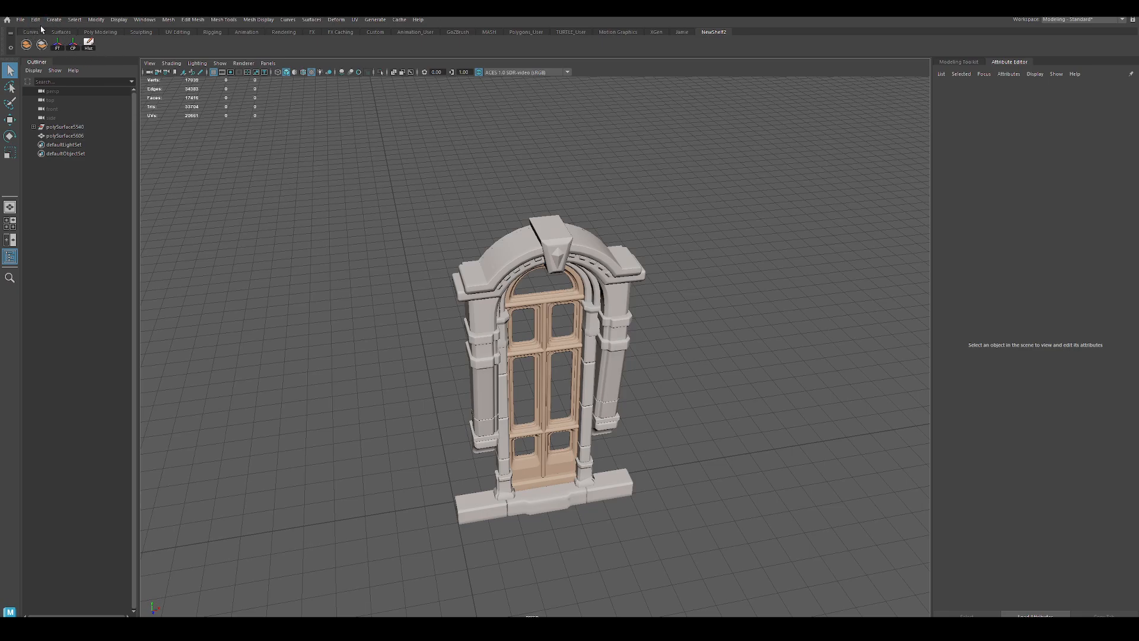
Add the Import and Export Selection file commands to the NewShelf2 shelf.
left_click(22, 22)
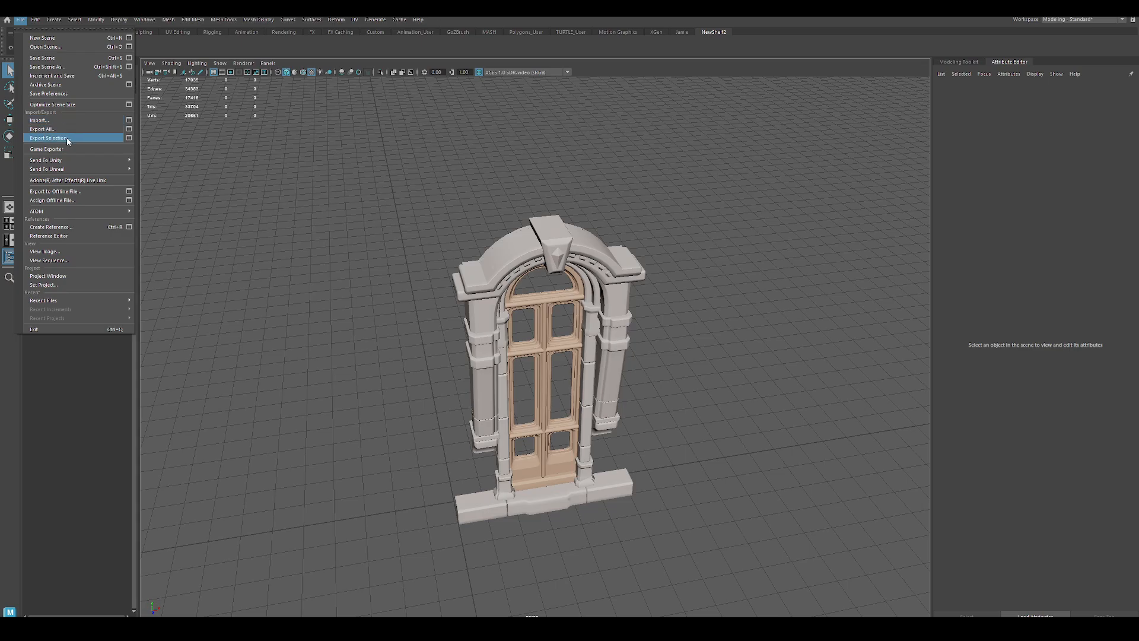
left_click(143, 60)
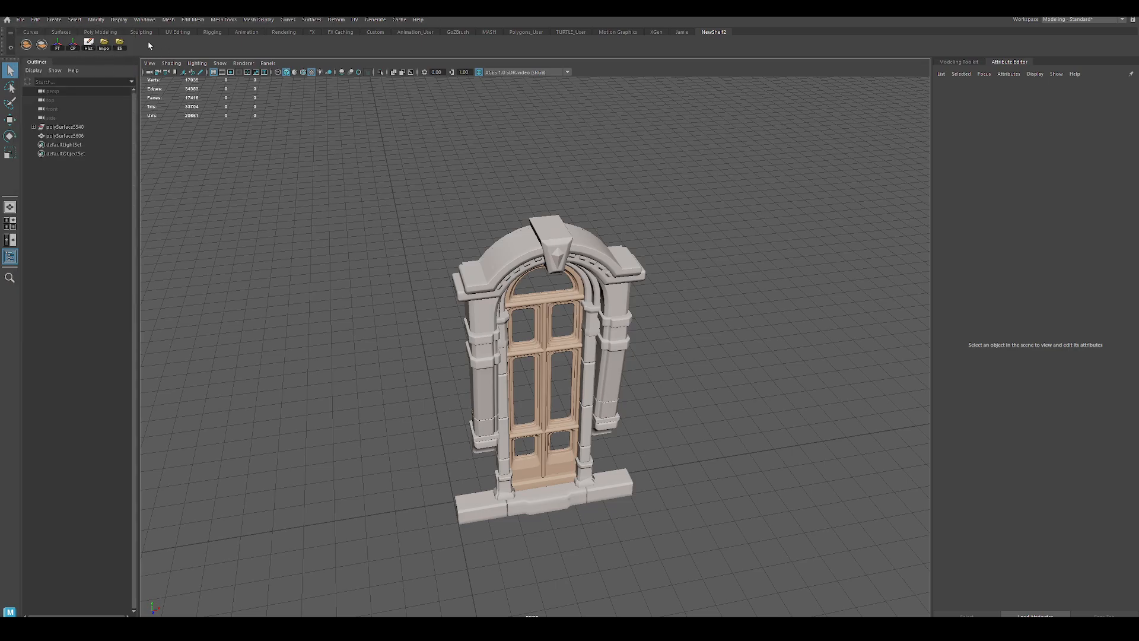
Add the Harden Edge and Soften Edge mesh display commands to the NewShelf2 shelf.
left_click(171, 21)
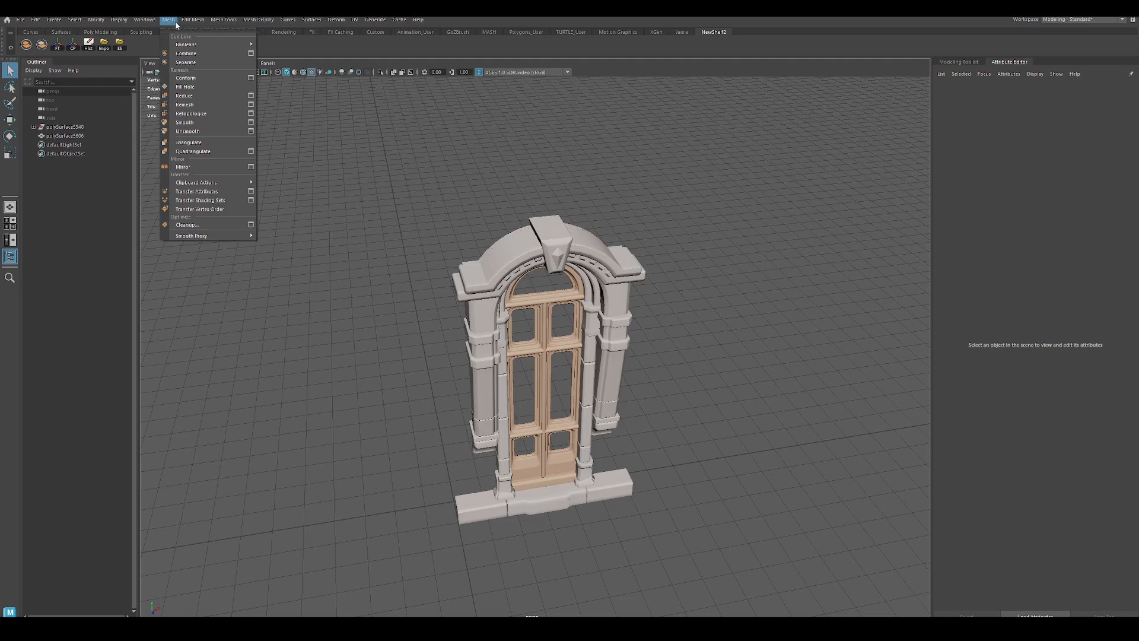
mouse_move(222, 21)
mouse_move(266, 21)
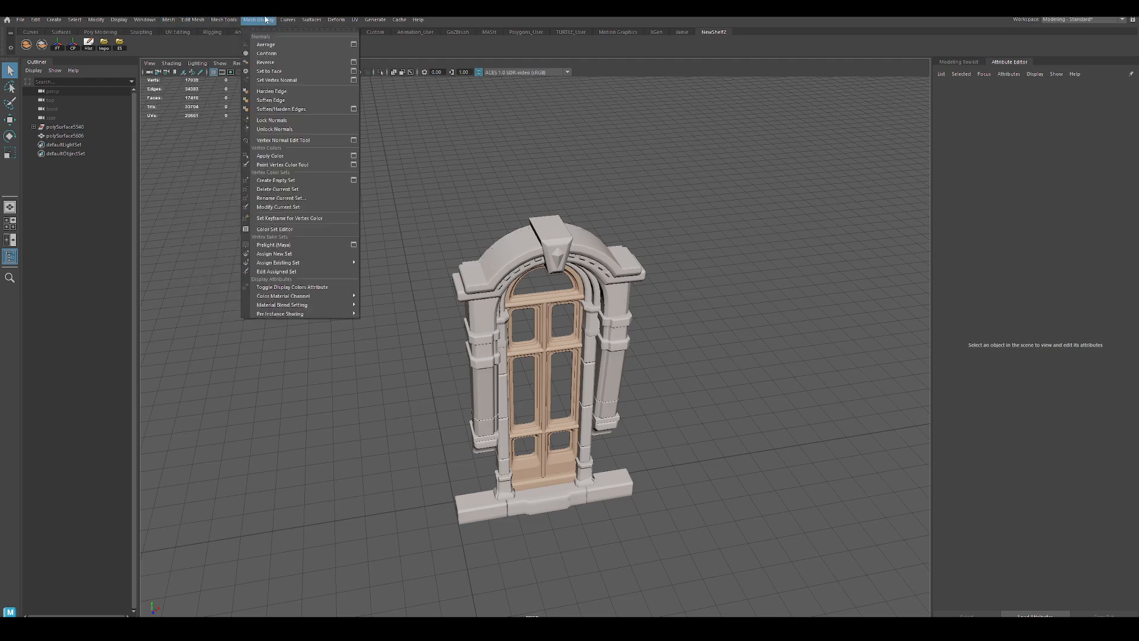
left_click(273, 93, "ctrl+shift")
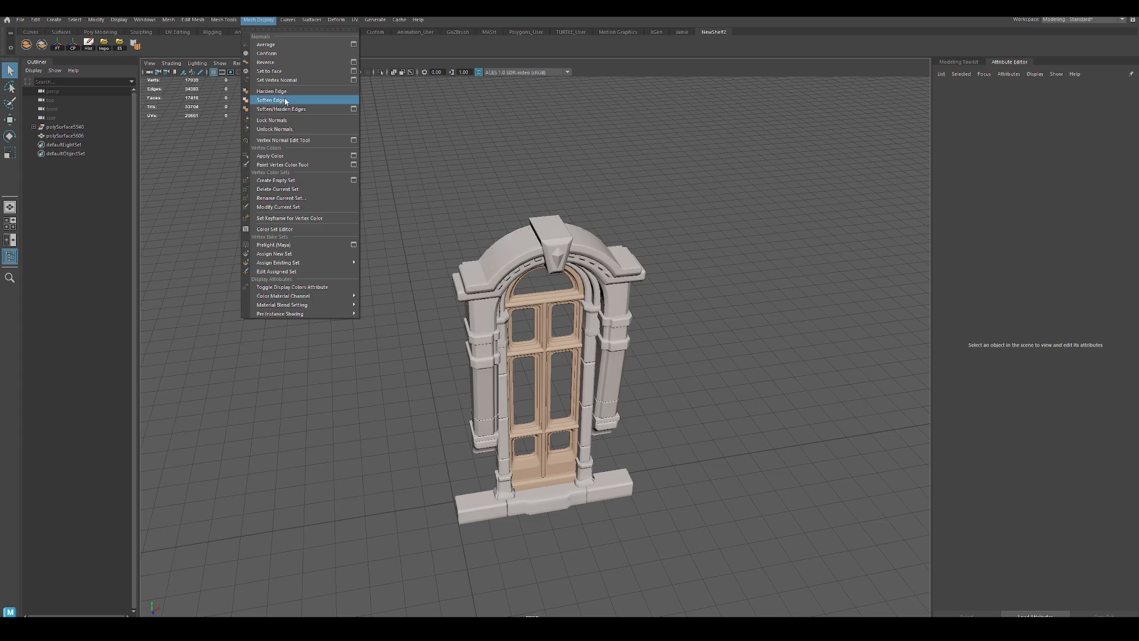
left_click(285, 101, "ctrl+shift")
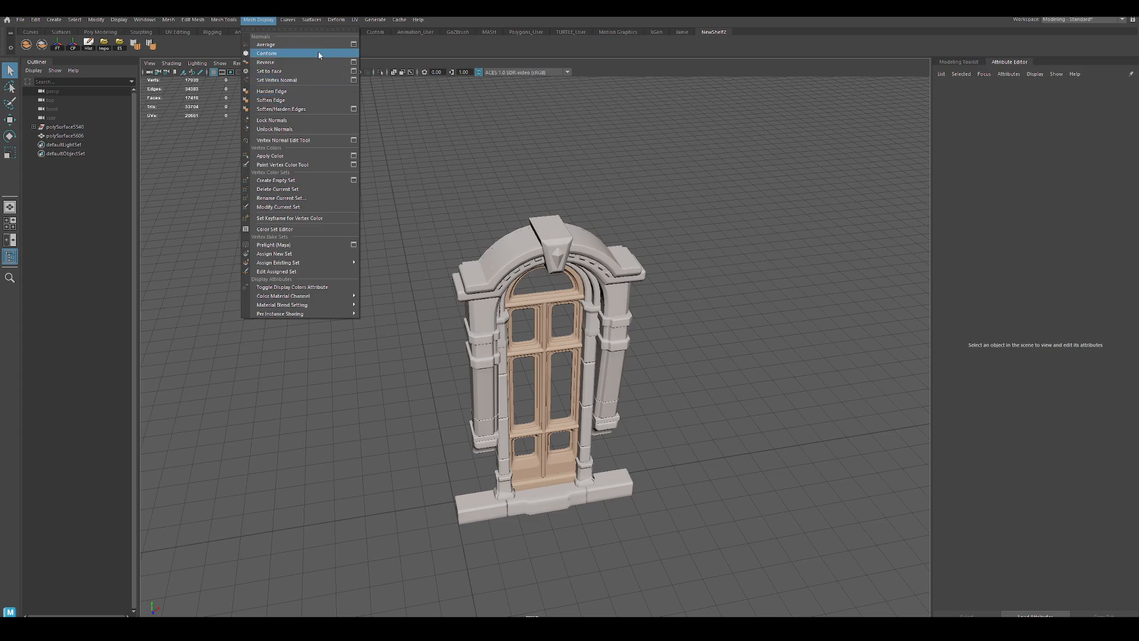
left_click(162, 44)
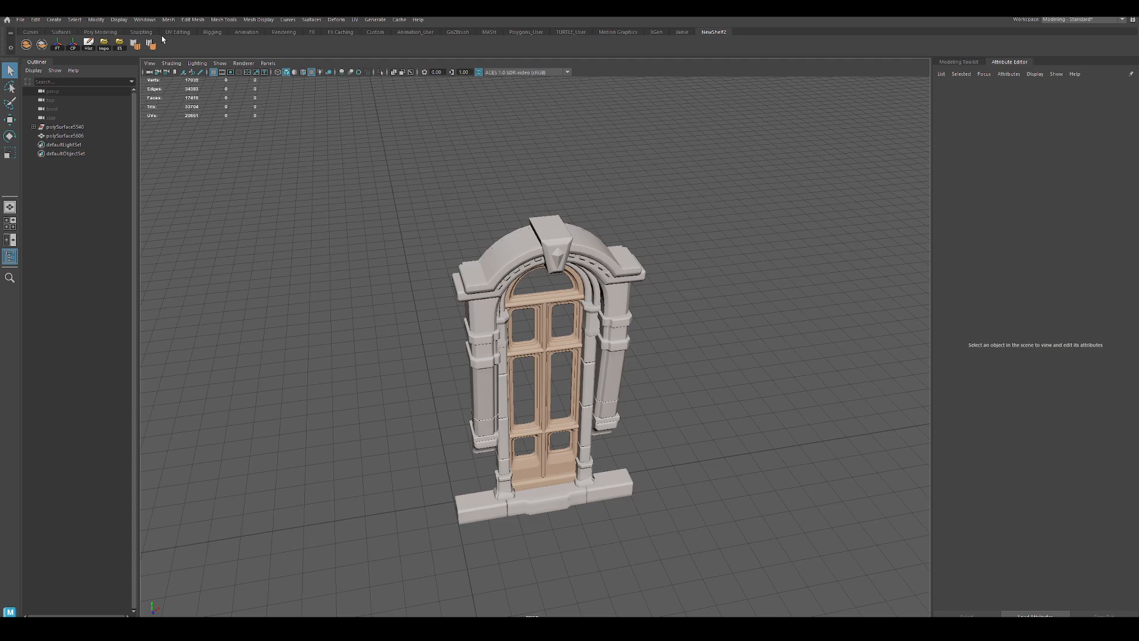
Set the icon label of Harden Edge to H and of Soften Edge to S in the Shelf Editor, and save all shelves.
left_click(11, 47)
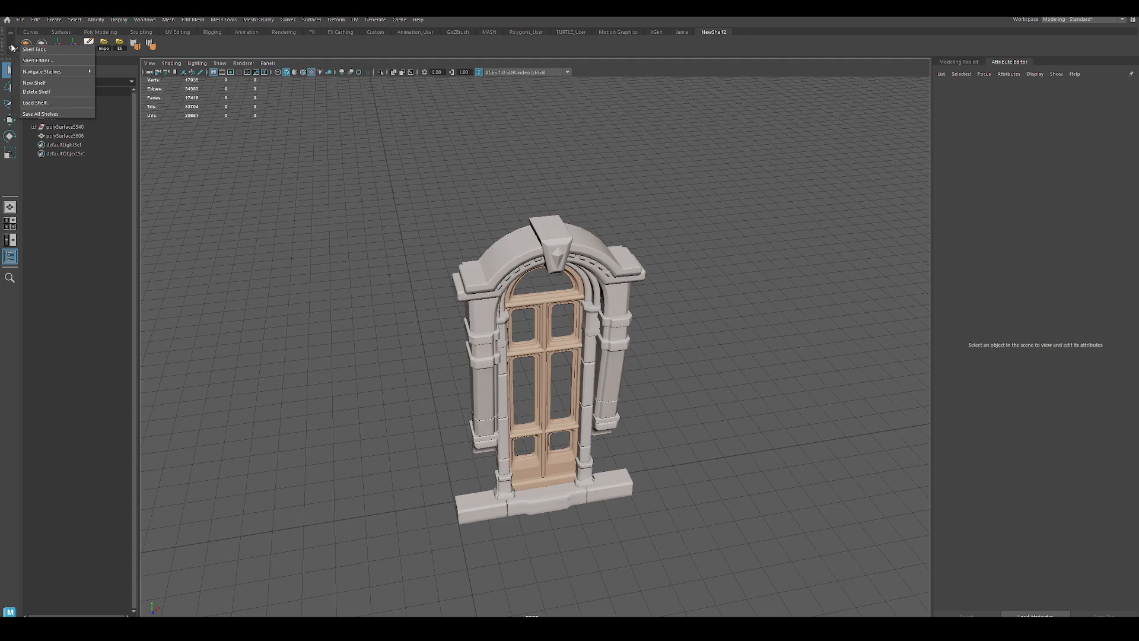
left_click(47, 62)
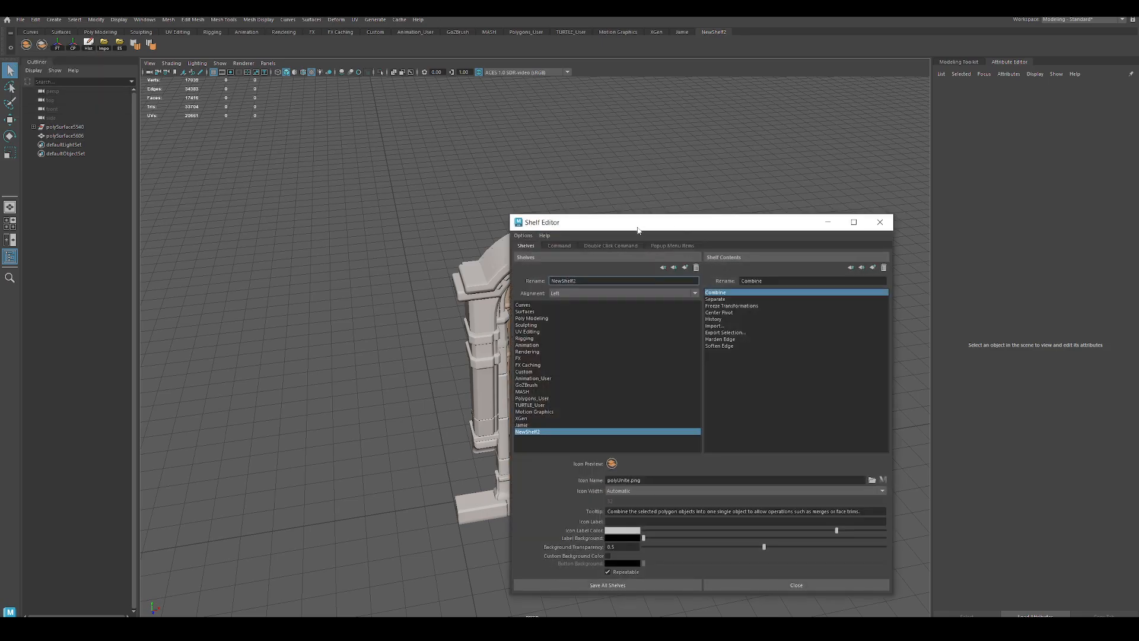
left_click_drag(637, 230, 606, 175)
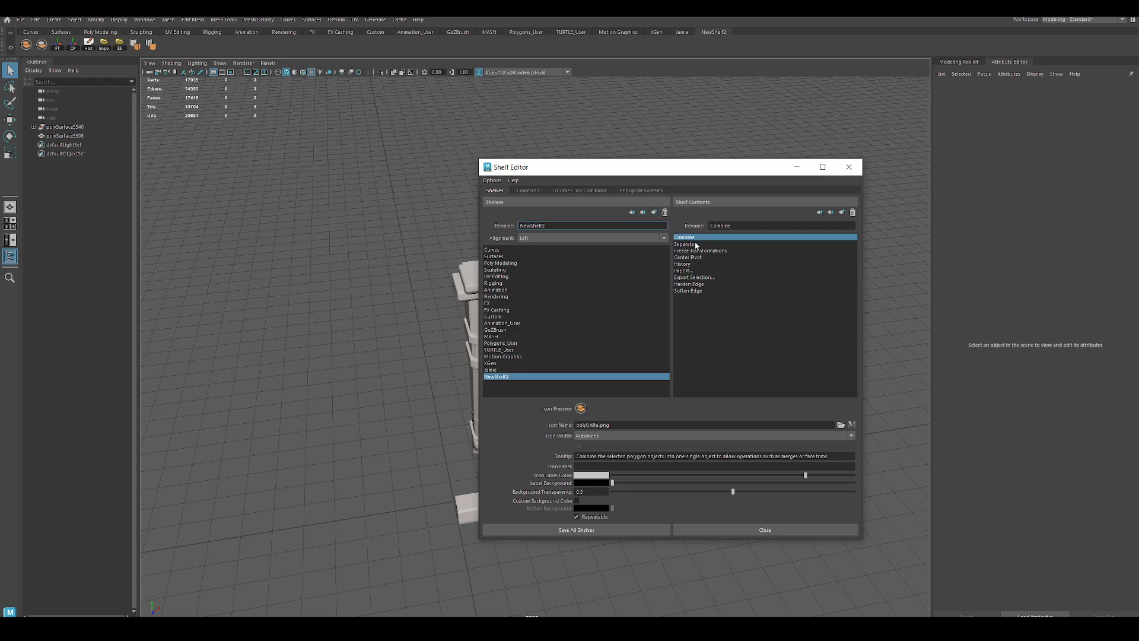
left_click(688, 286)
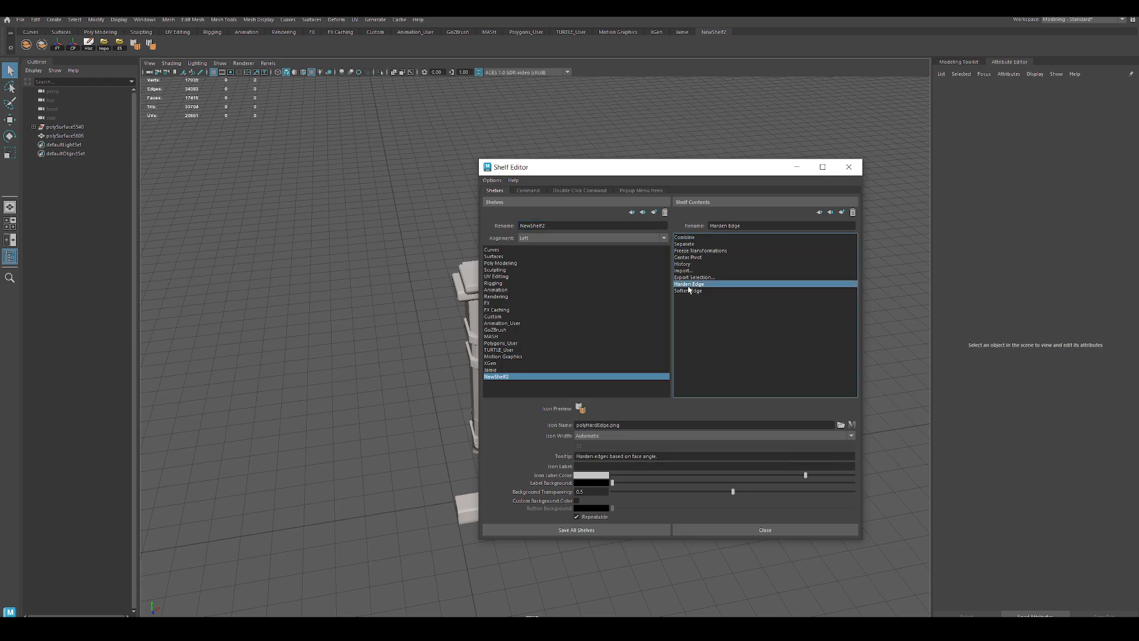
left_click(586, 465)
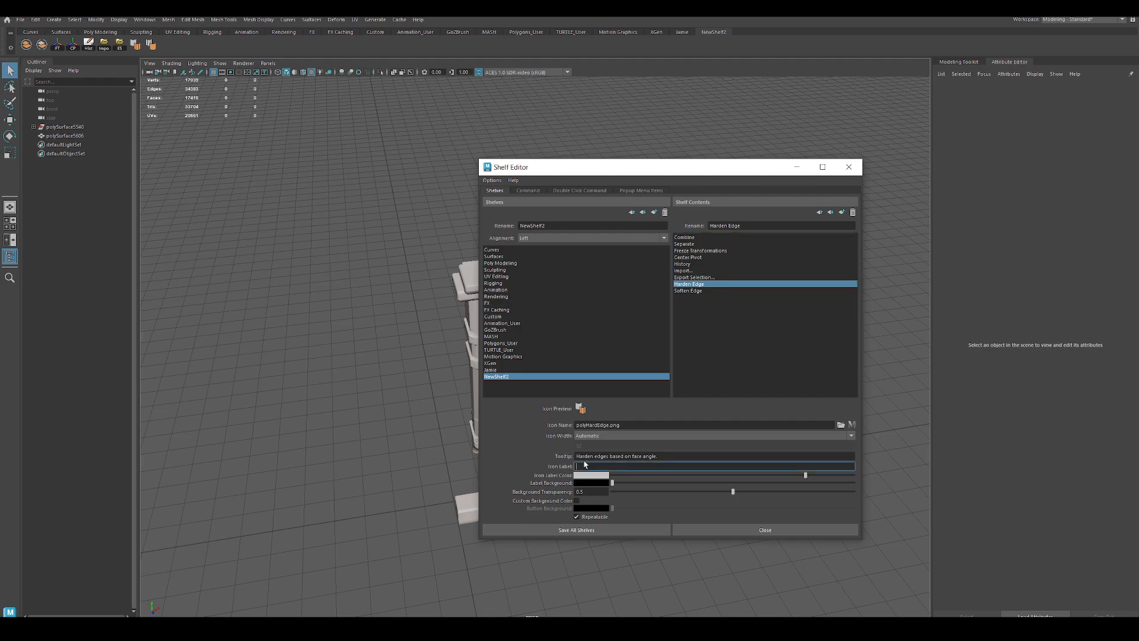
type("H")
left_click(693, 292)
left_click(587, 466)
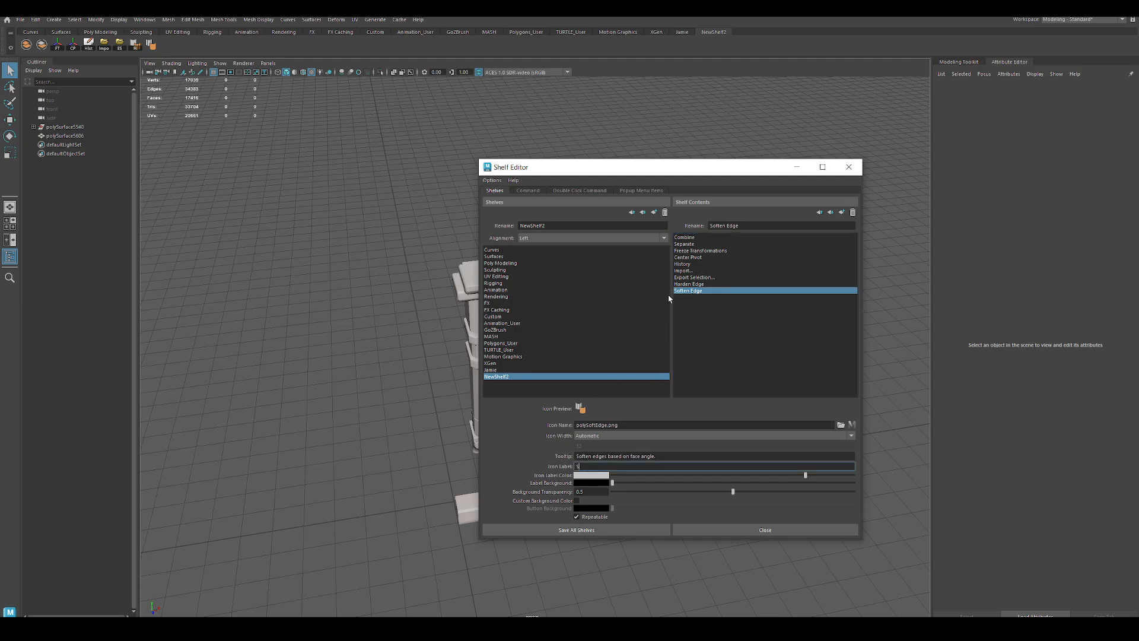
left_click(577, 530)
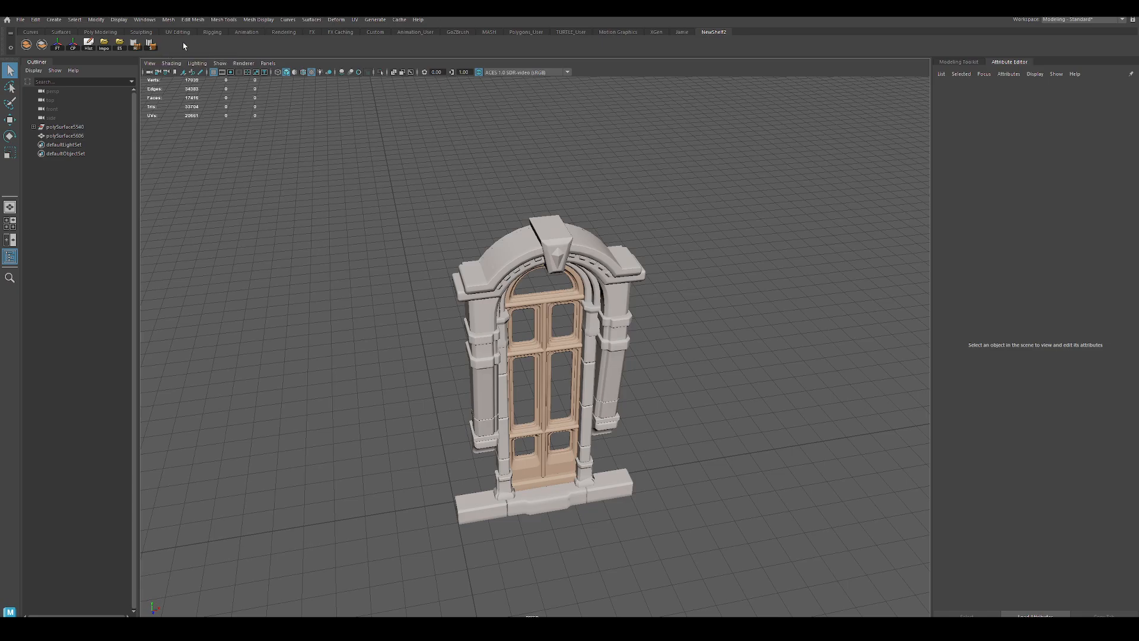
left_click(194, 20)
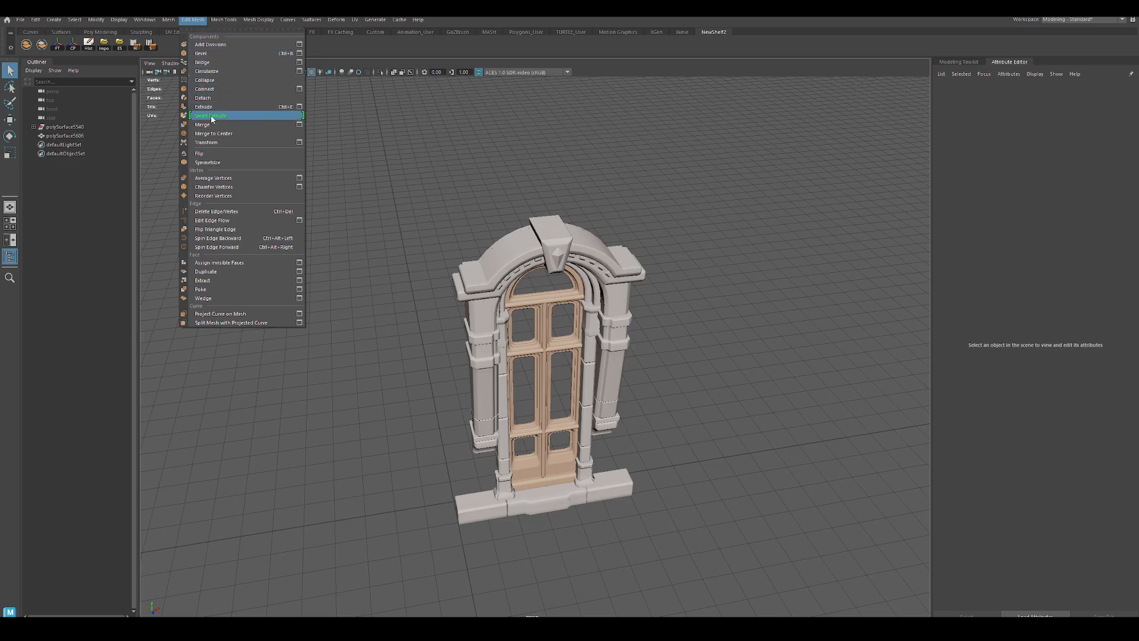
mouse_move(220, 22)
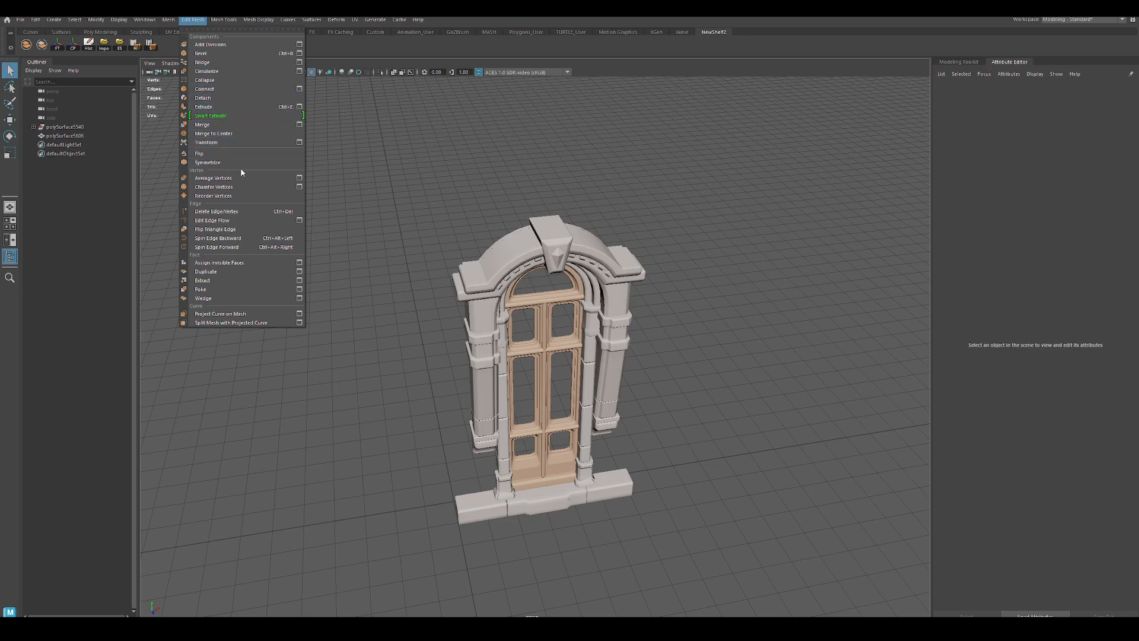
left_click(357, 169)
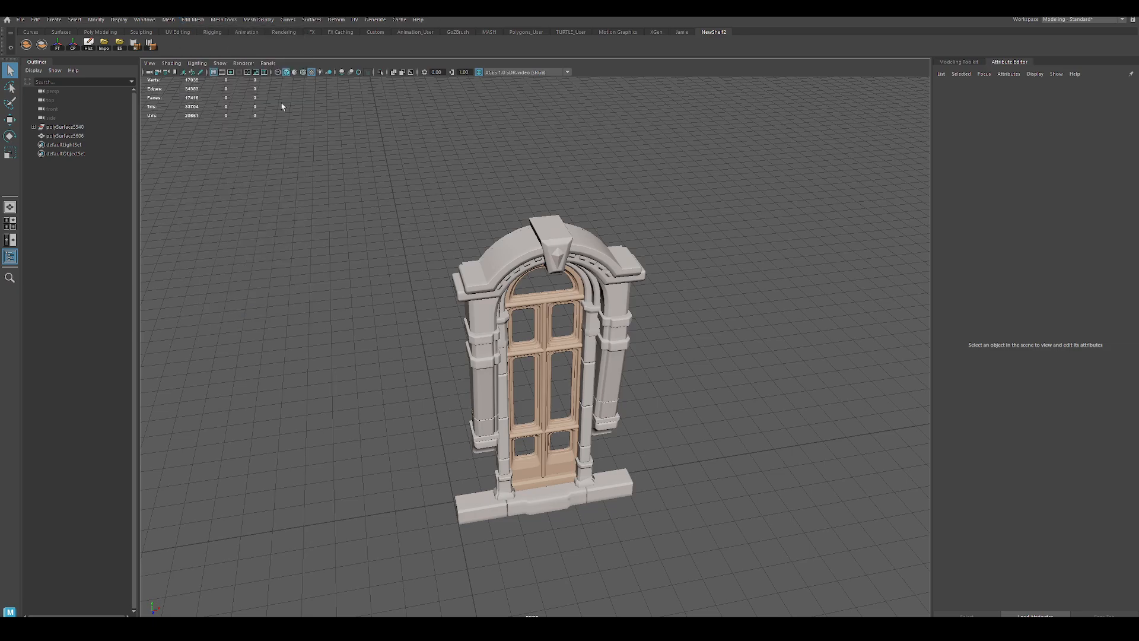
left_click(215, 23)
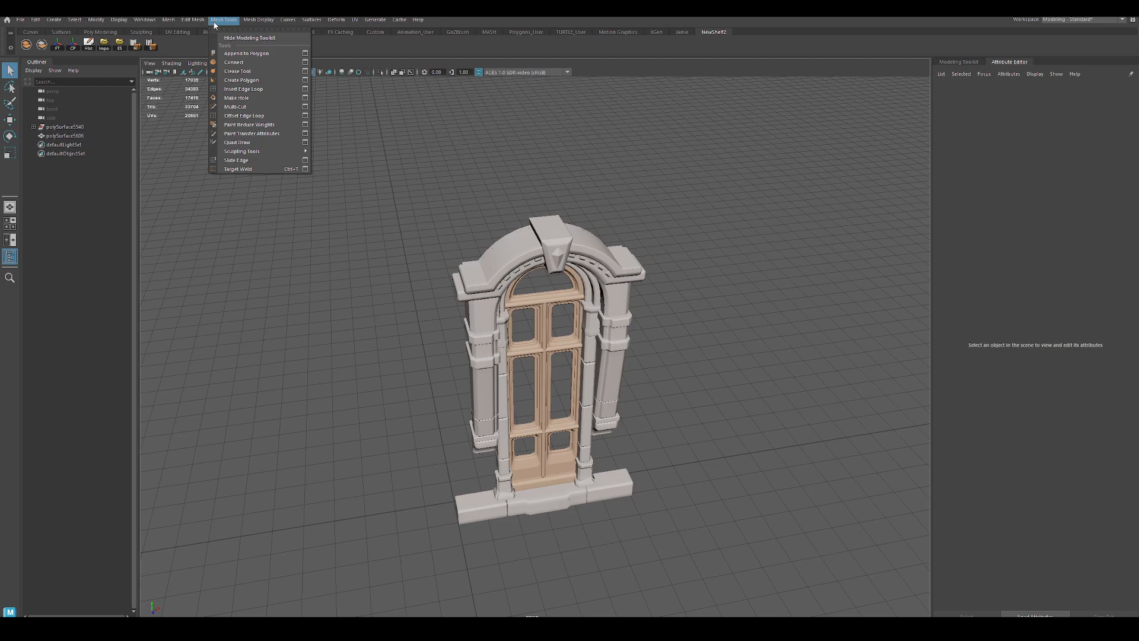
mouse_move(249, 24)
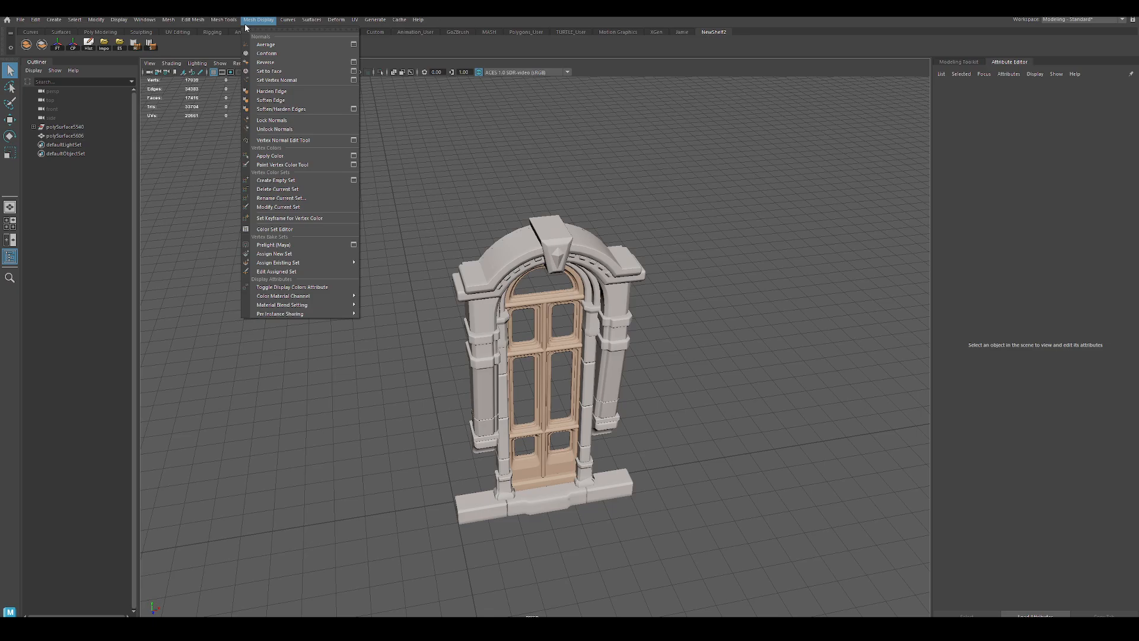
mouse_move(144, 24)
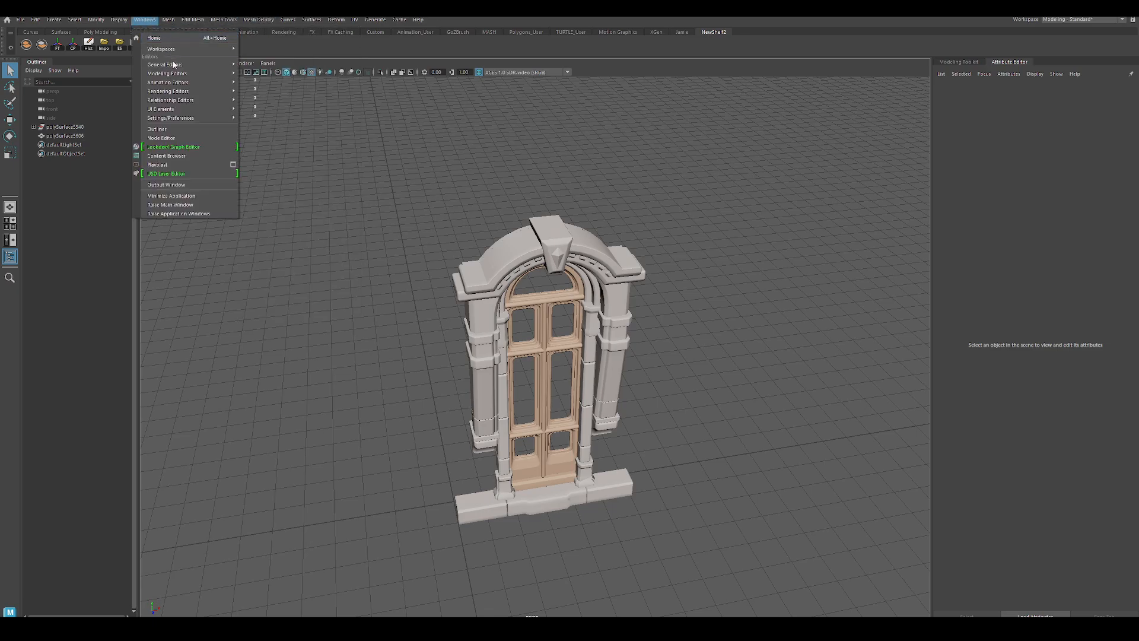
mouse_move(175, 66)
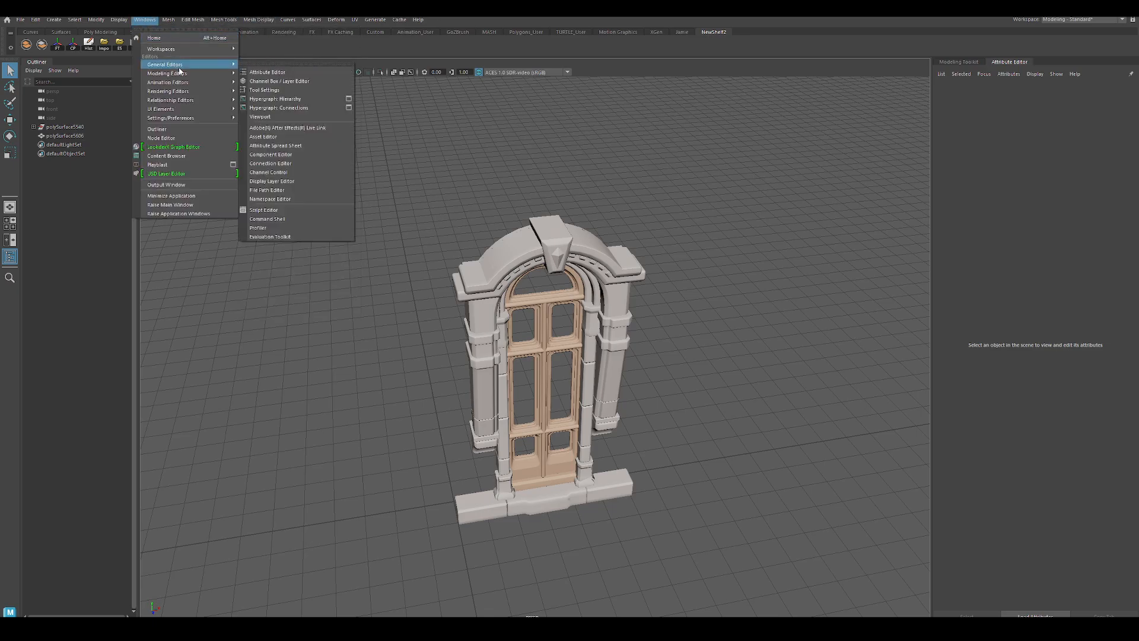
left_click(289, 44)
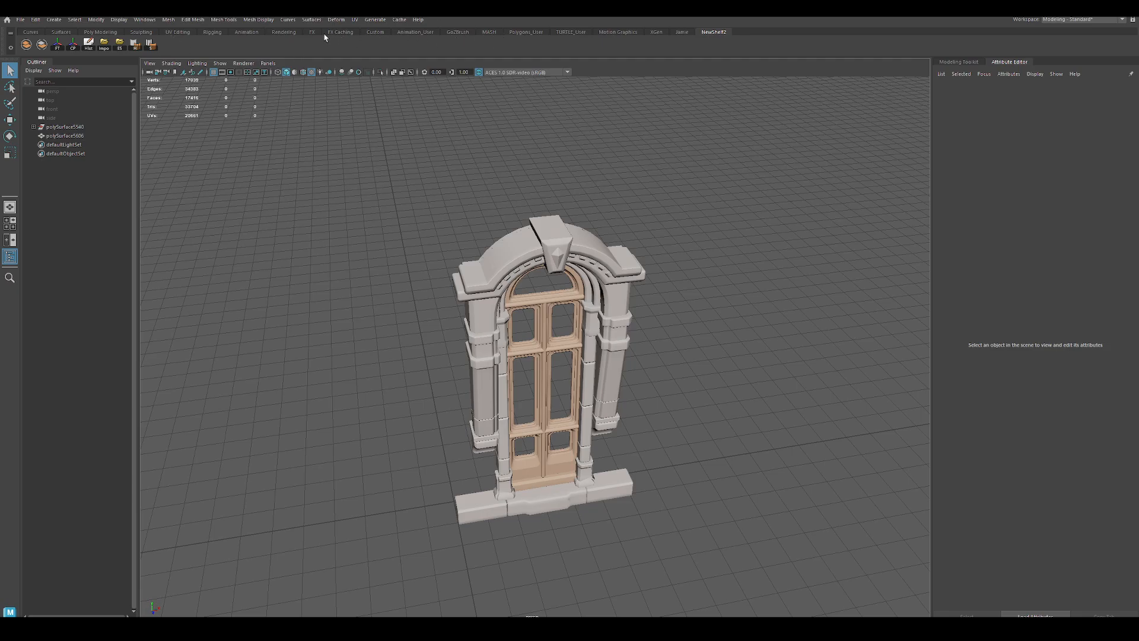
In the Shelf Editor, move the existing personal custom shelf down one place so it follows NewShelf2, and save all shelves.
left_click(682, 32)
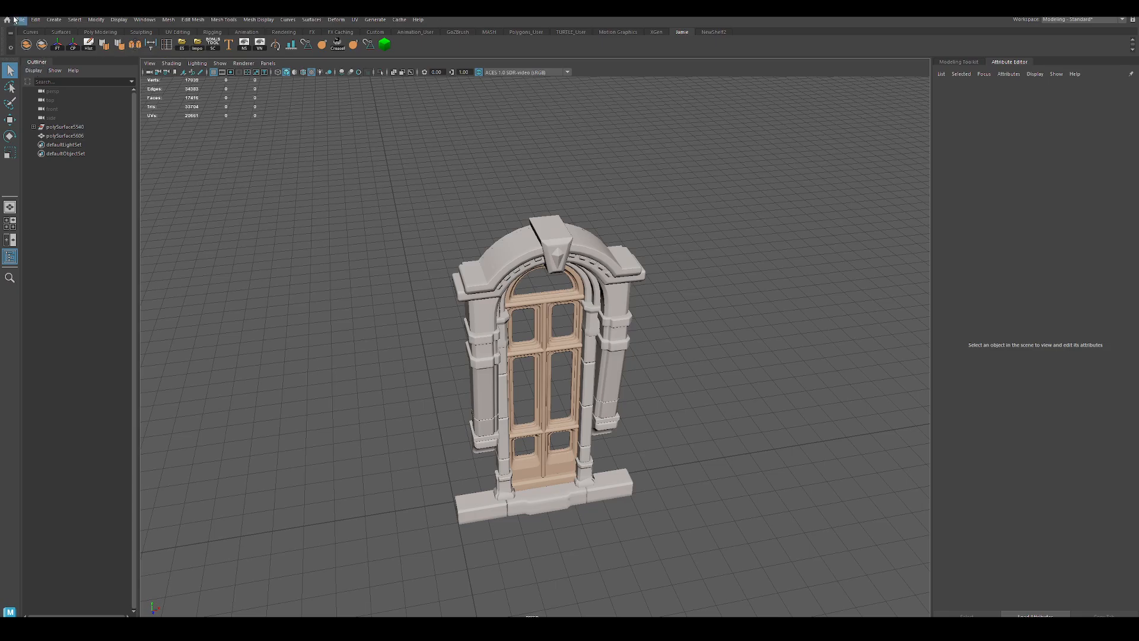
left_click(11, 48)
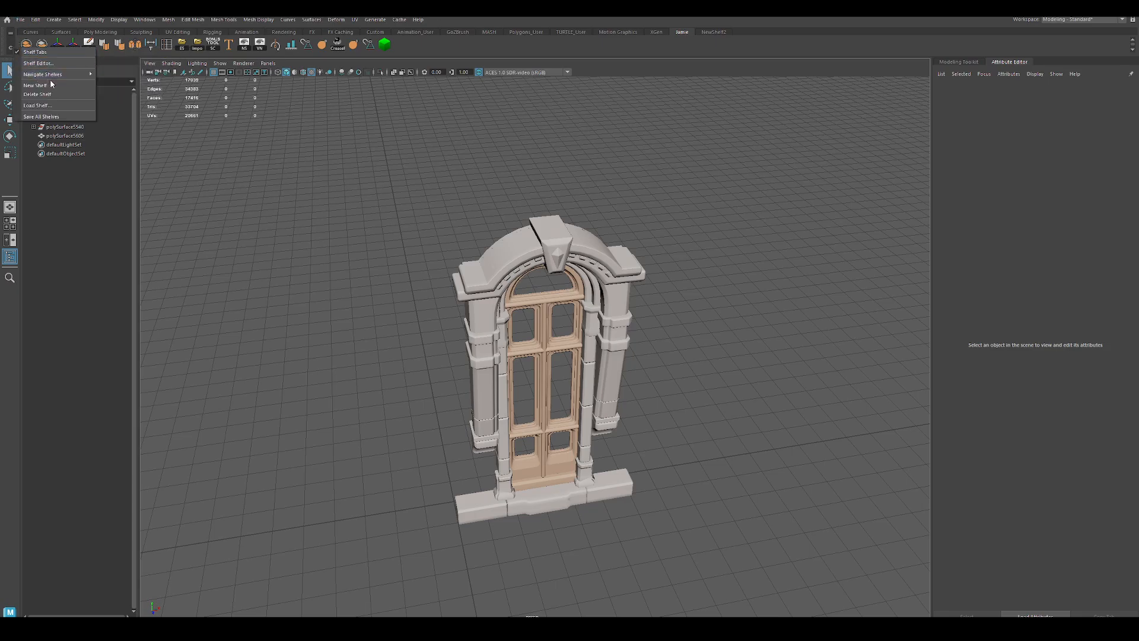
left_click(39, 63)
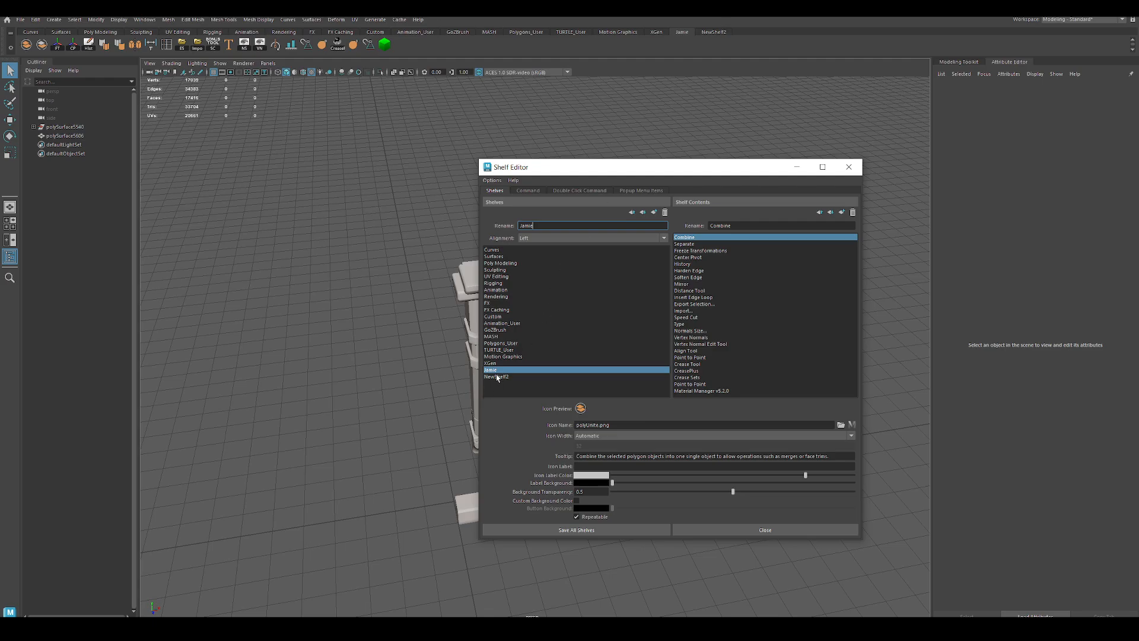
left_click(643, 213)
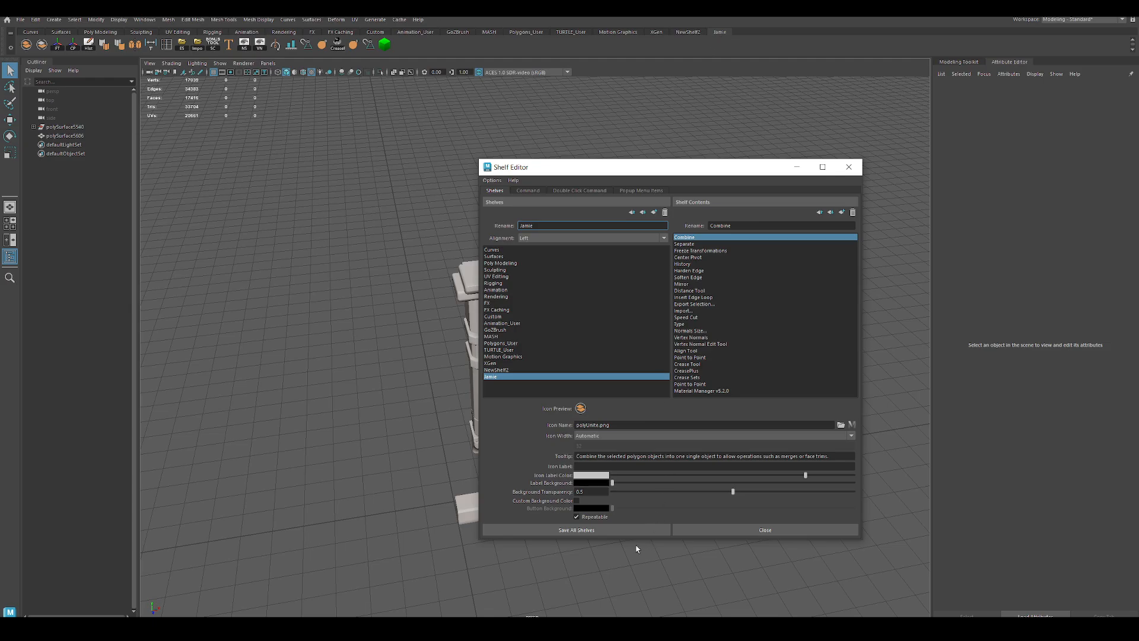
left_click(625, 532)
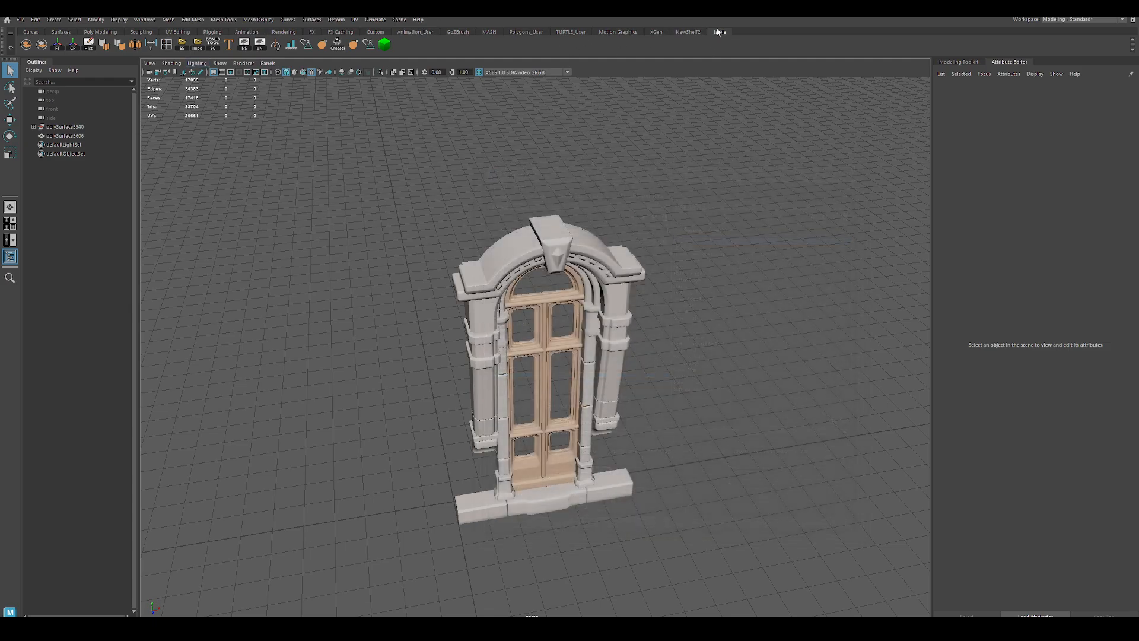
Add the Mirror mesh command to the NewShelf2 shelf.
left_click(688, 32)
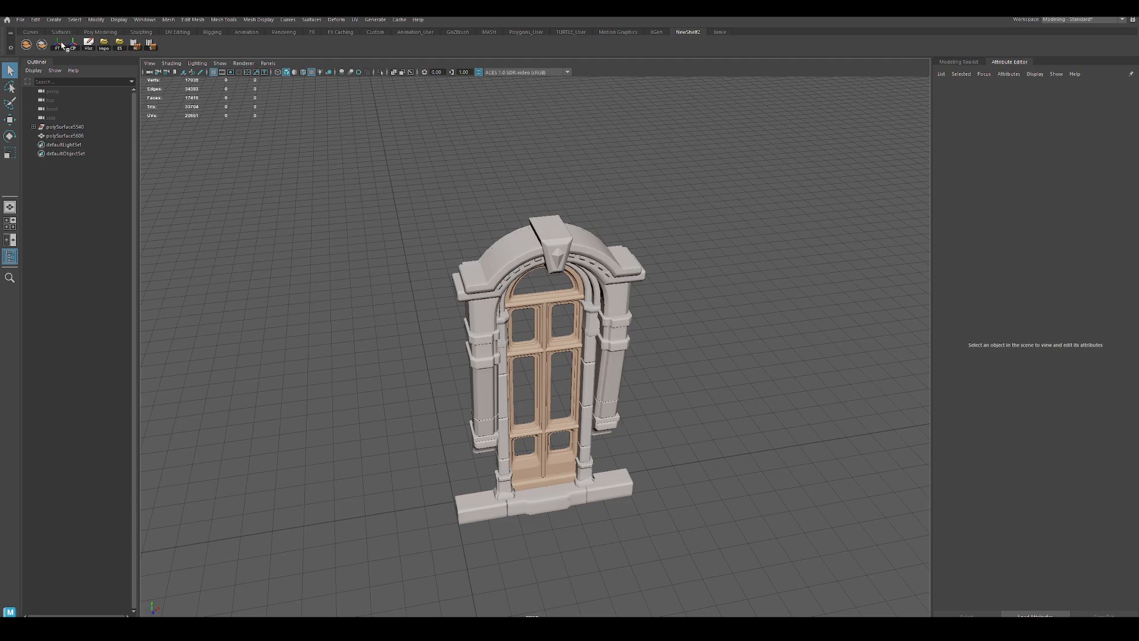
left_click(172, 23)
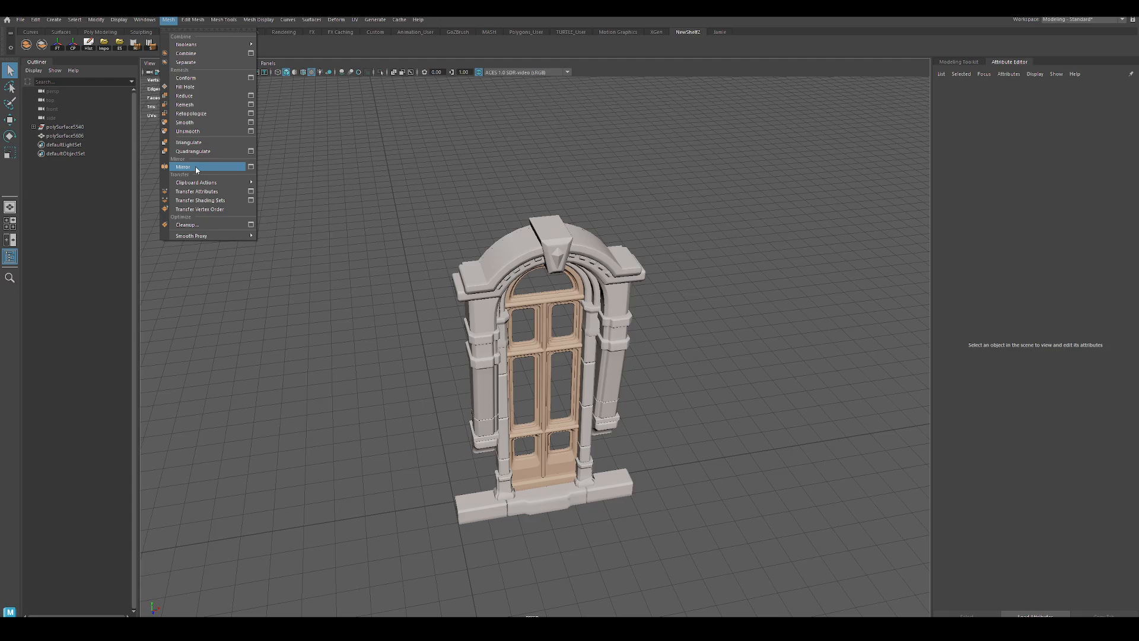
left_click(236, 167)
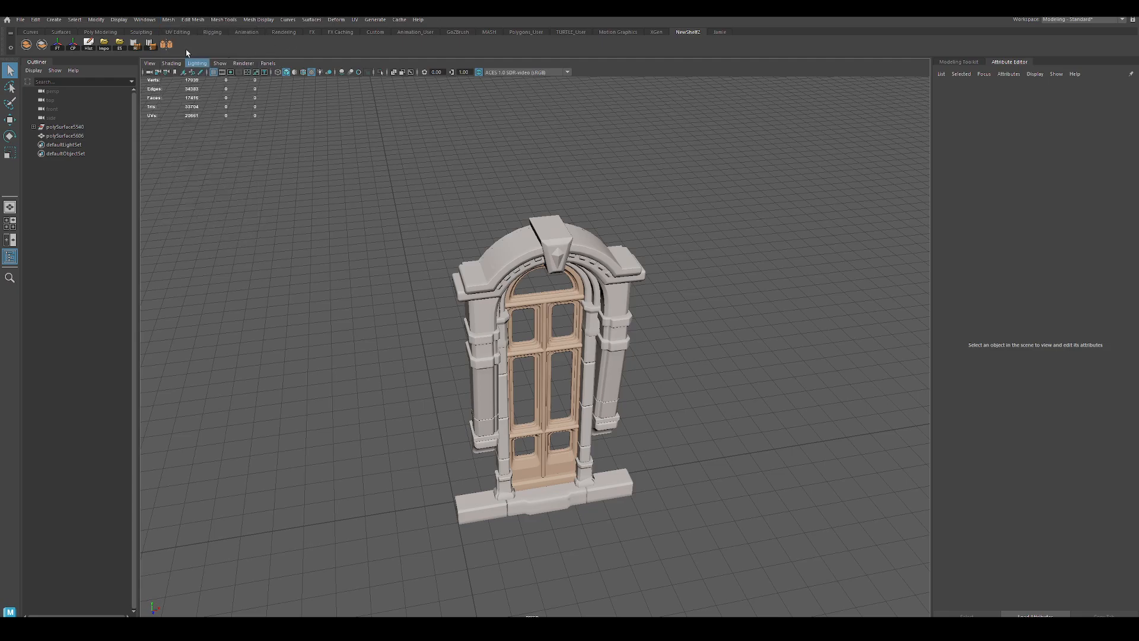
left_click(720, 32)
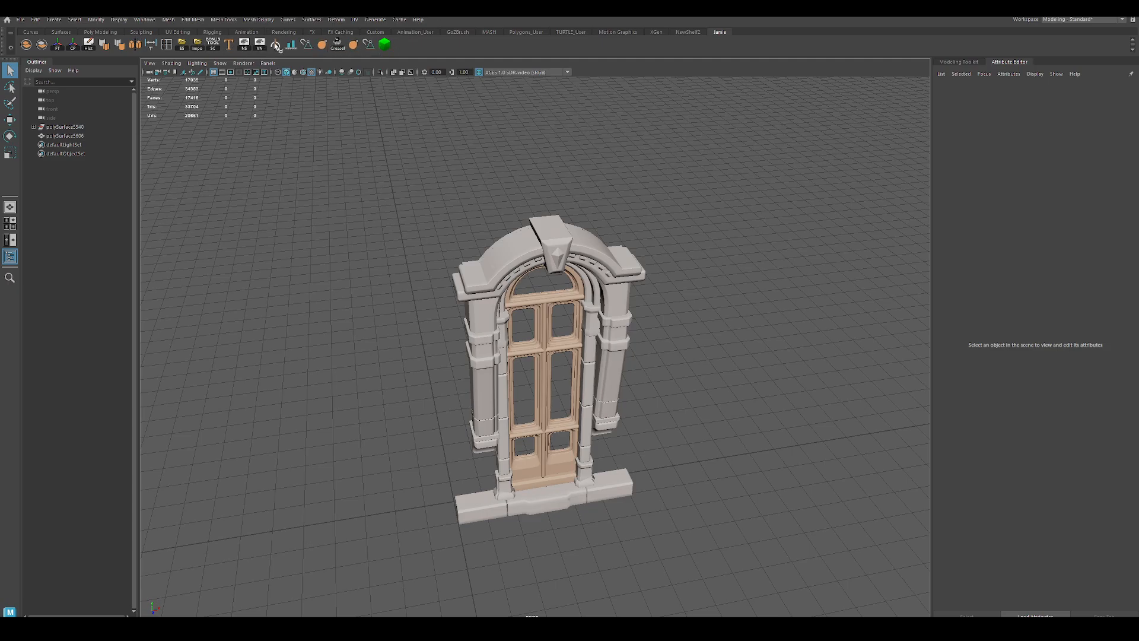
left_click(696, 35)
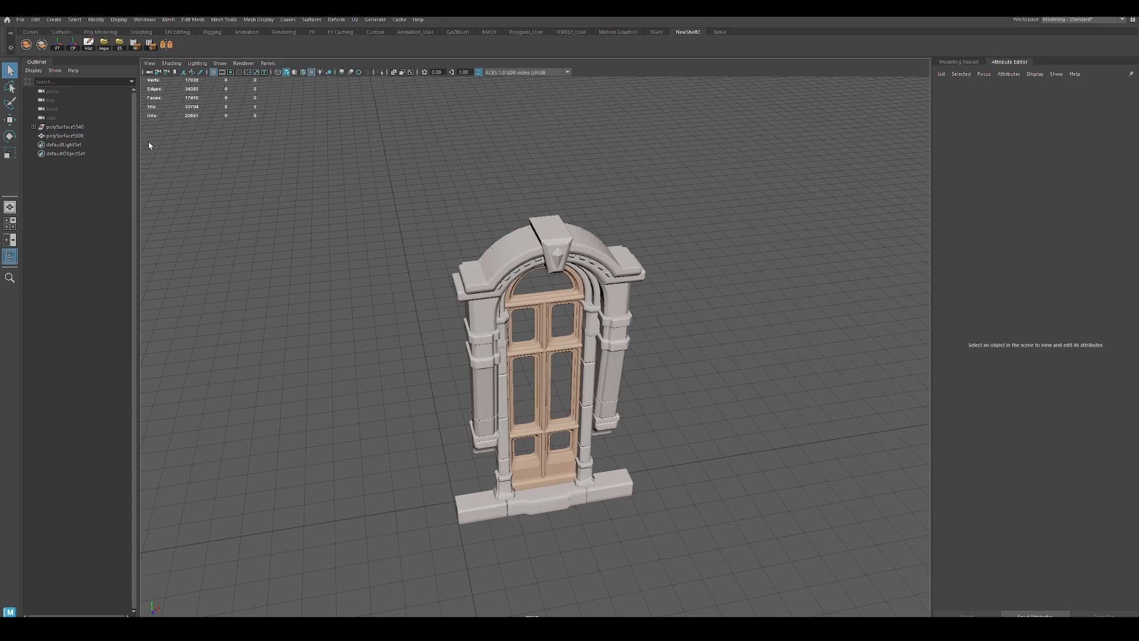
Select the door mesh, show its move manipulator and examine the pivot position from different angles.
left_click(497, 315)
scroll(472, 315, "up", 5)
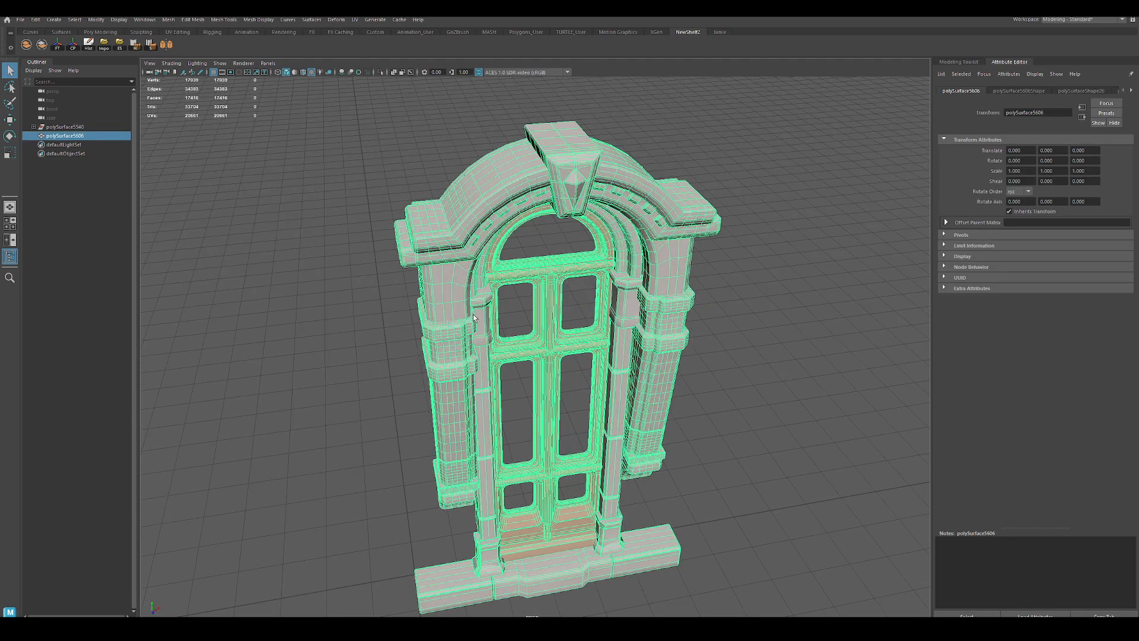
left_click_drag(290, 182, 279, 178, "alt")
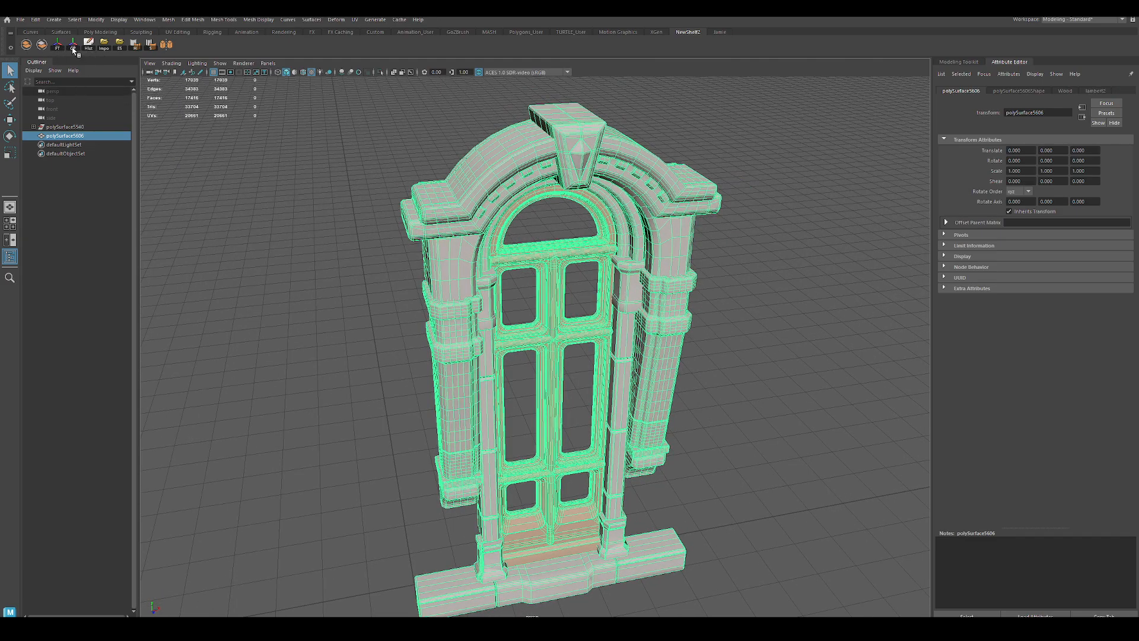
key("w")
left_click_drag(386, 311, 435, 313, "alt")
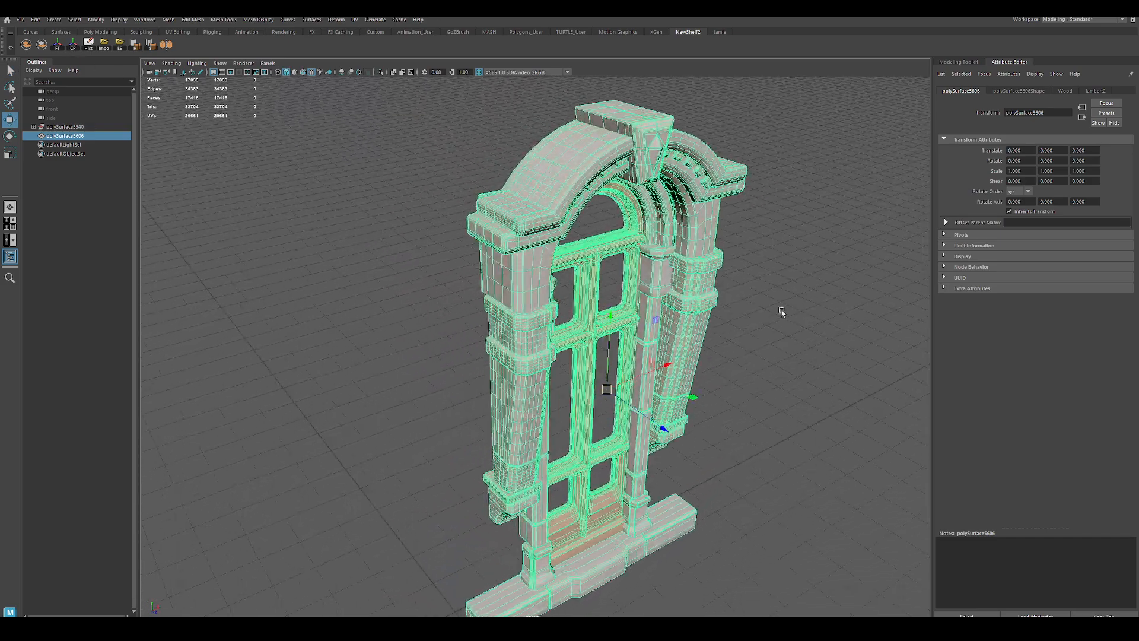
left_click(94, 21)
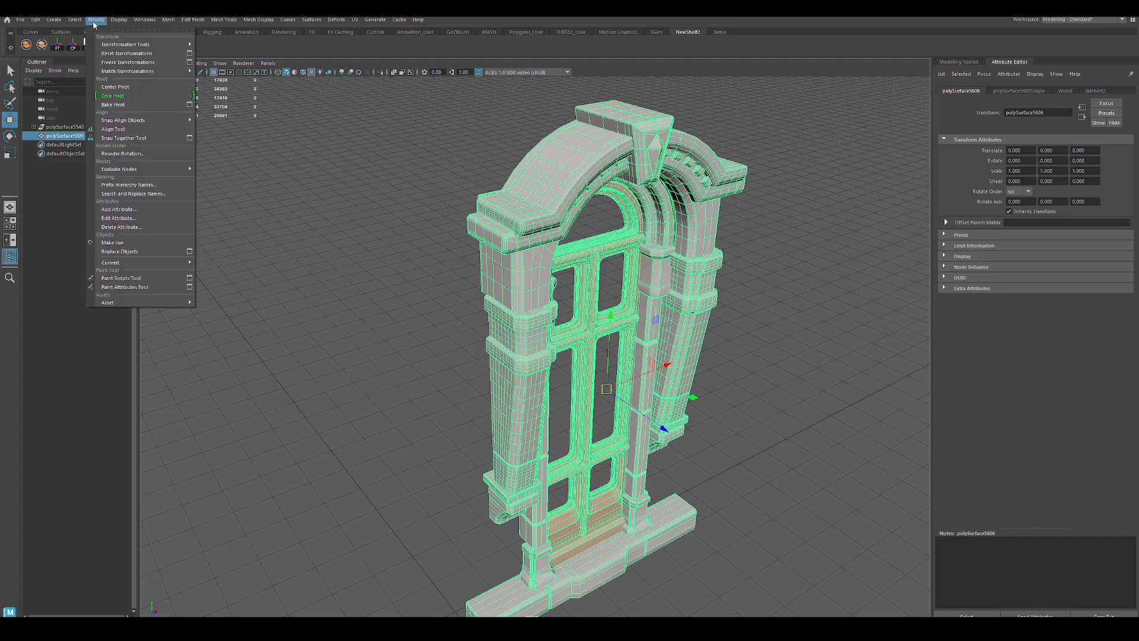
left_click(445, 262)
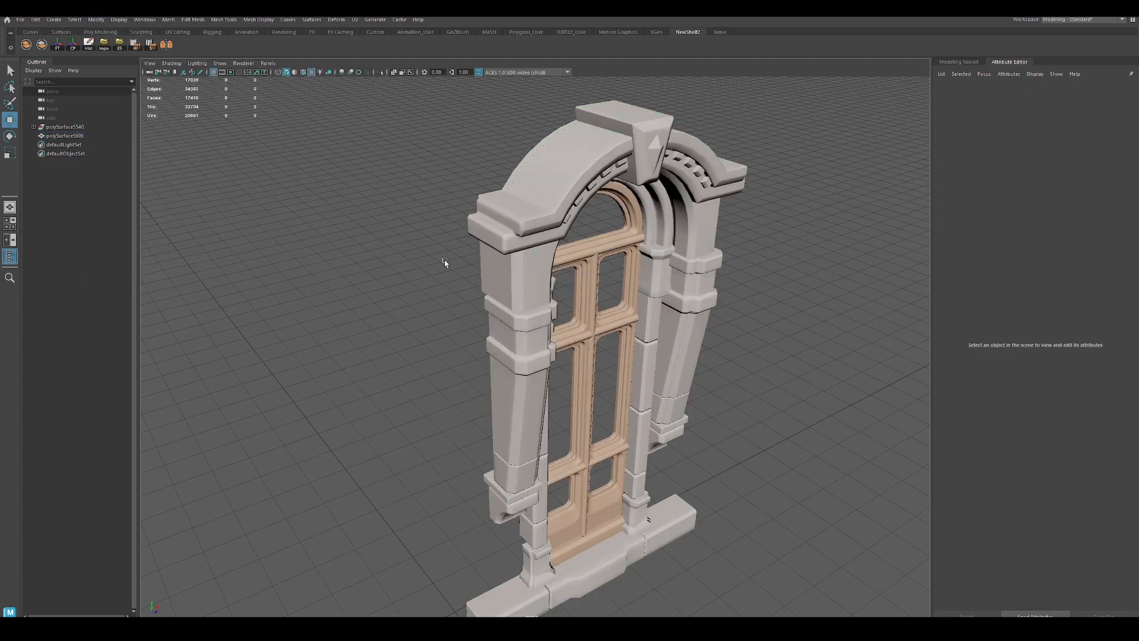
left_click_drag(465, 294, 441, 294, "alt")
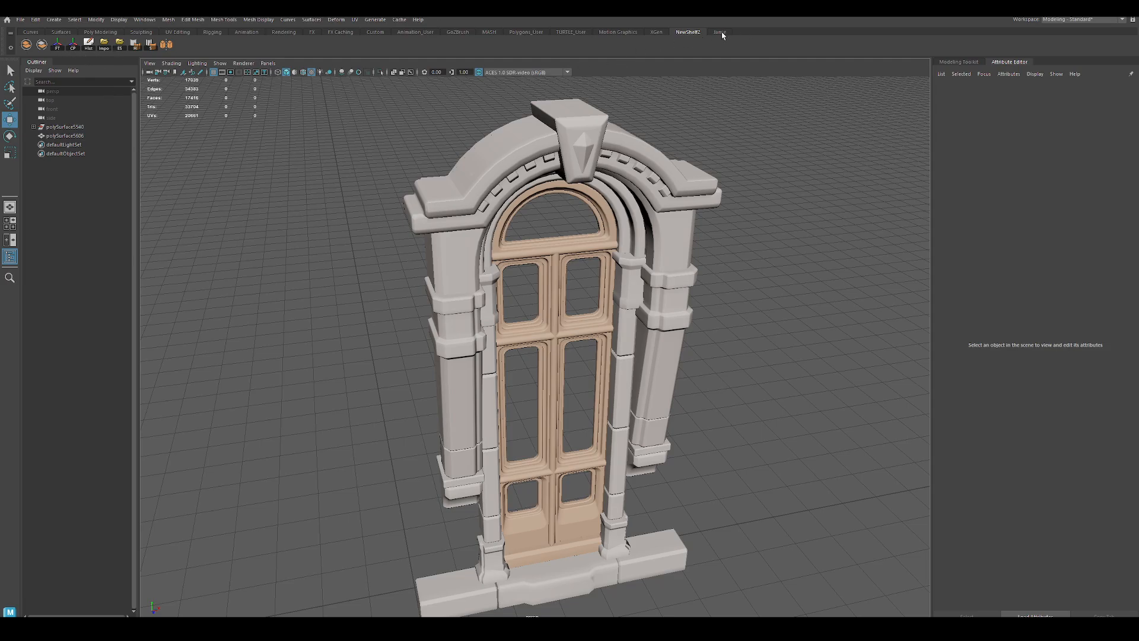
left_click(561, 161)
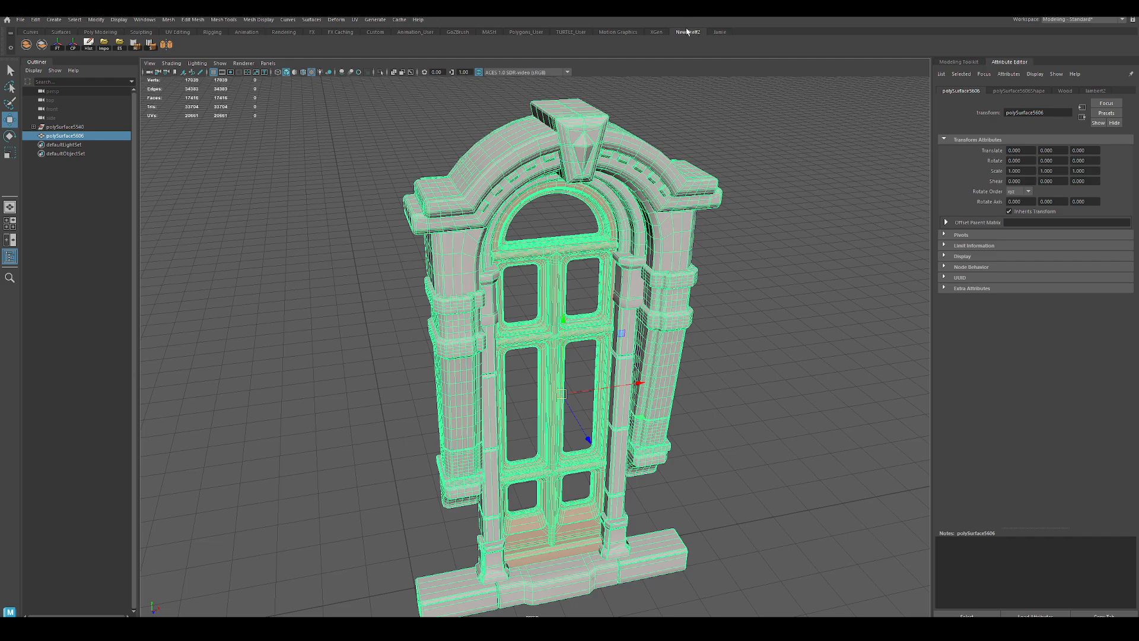
Rename the NewShelf2 shelf as Character in the Shelf Editor.
left_click(10, 48)
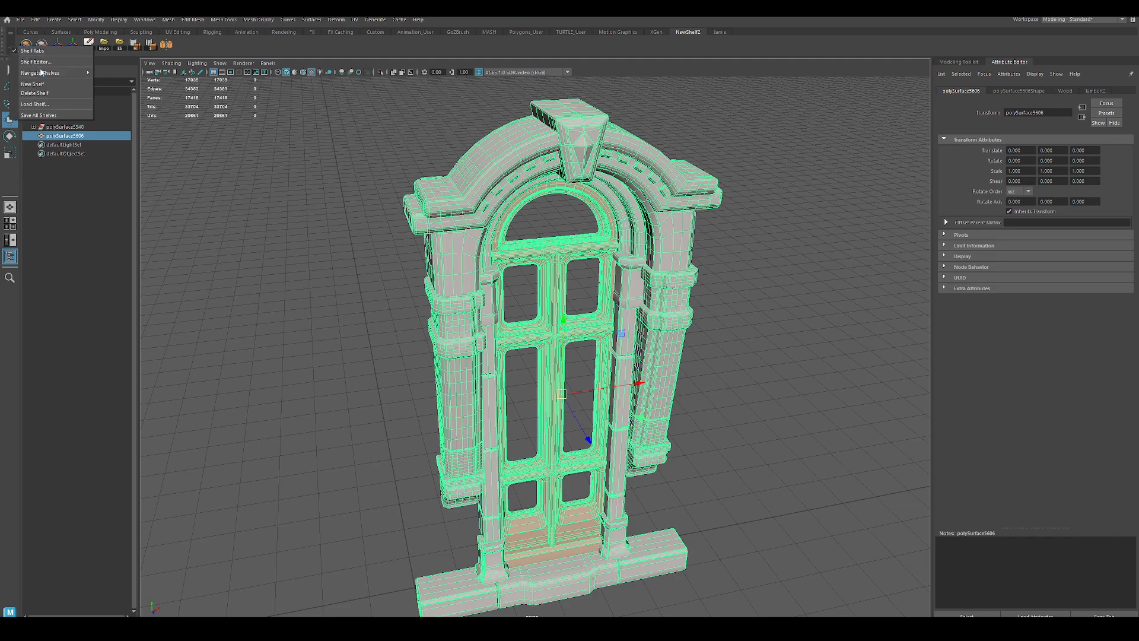
left_click(36, 58)
left_click_drag(546, 225, 486, 223)
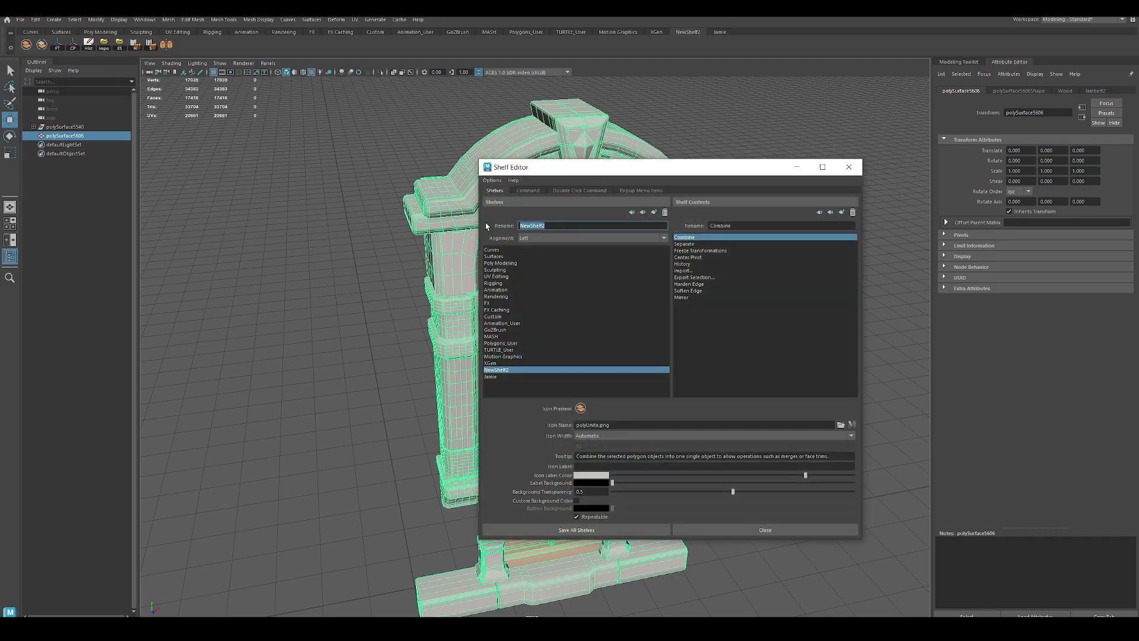
type("Character")
key("Return")
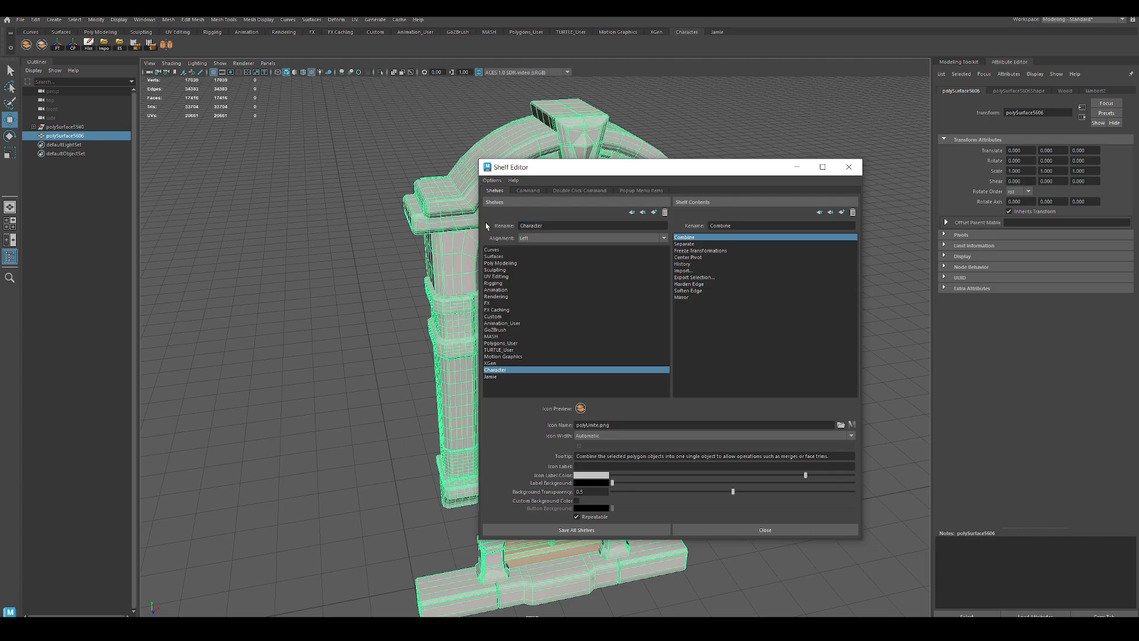